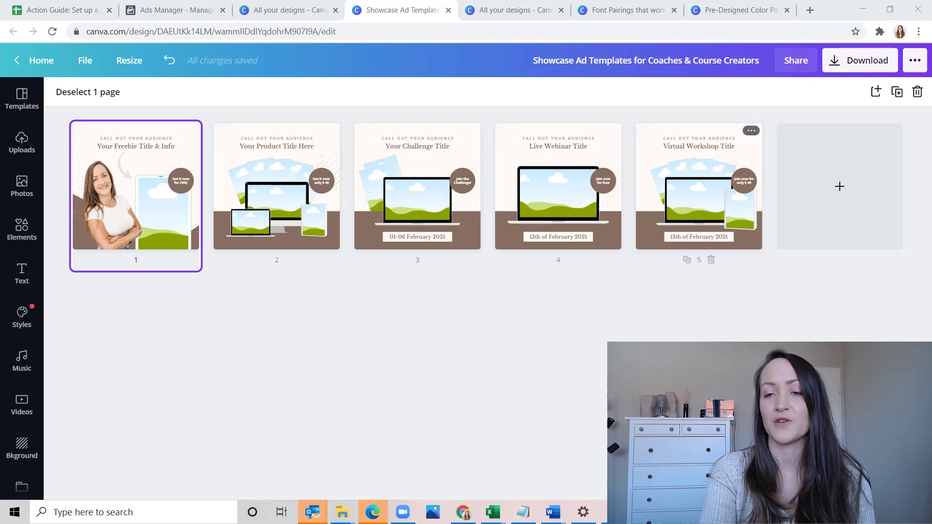
Open the Pre-Designed Color Palettes design and look through all its palette pages in an overview grid
left_click(825, 481)
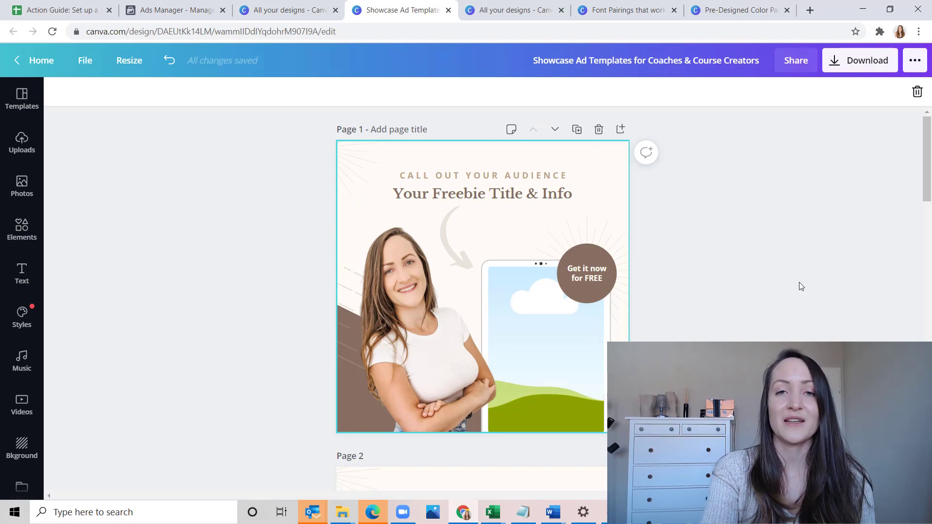
left_click(527, 10)
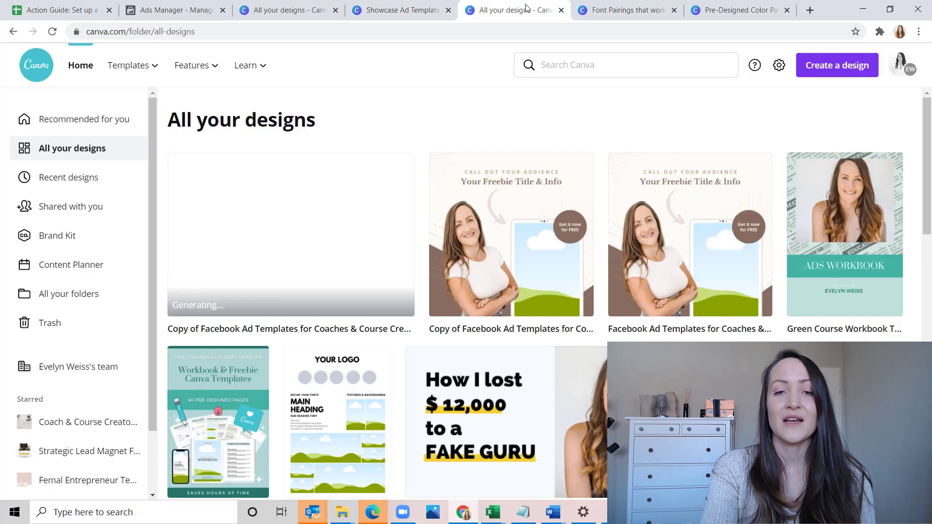
left_click(724, 5)
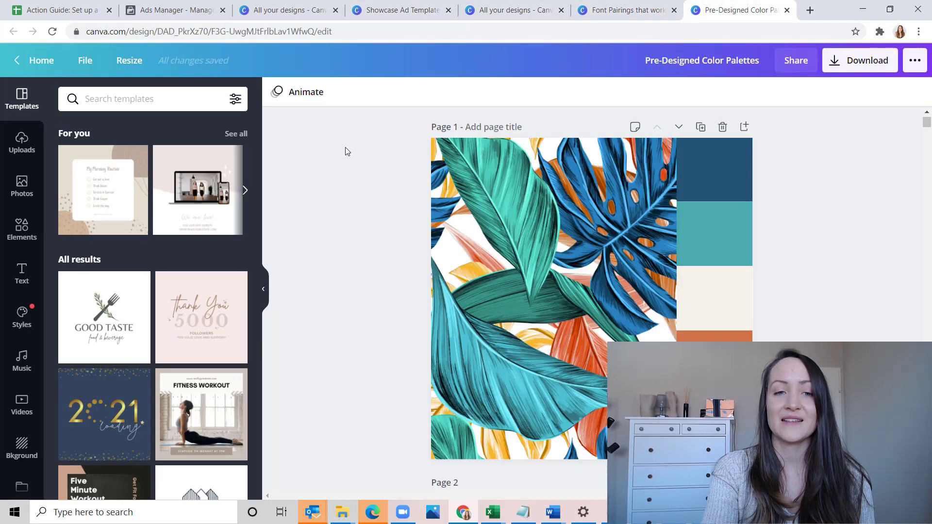
left_click(263, 289)
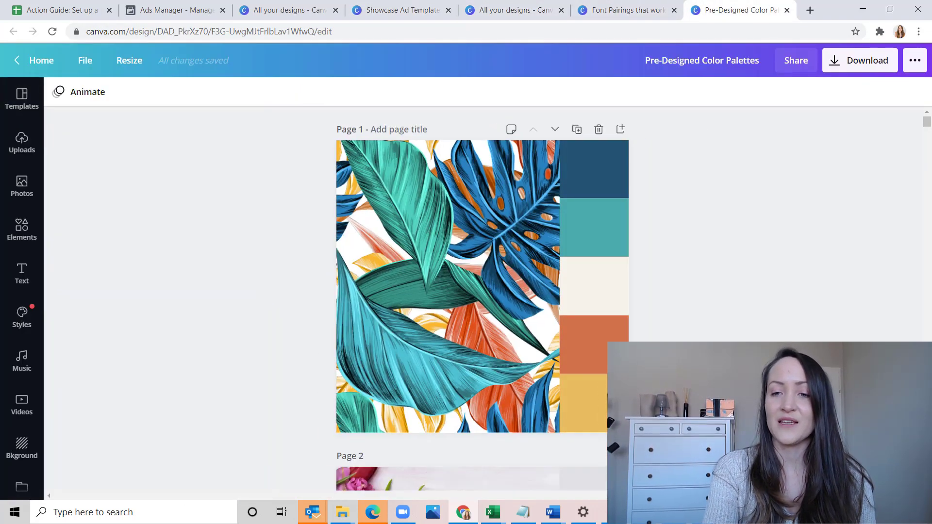
left_click(822, 477)
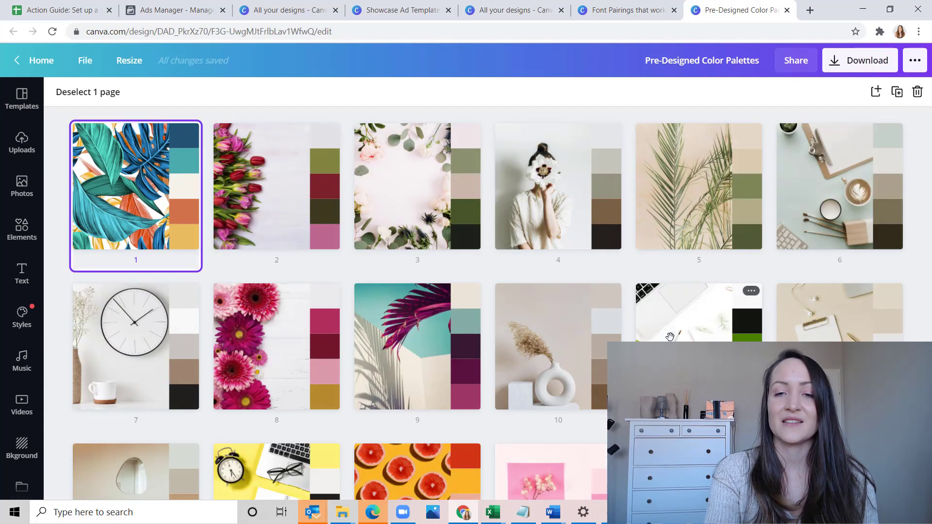
scroll(669, 336, "down", 3)
scroll(592, 349, "down", 10)
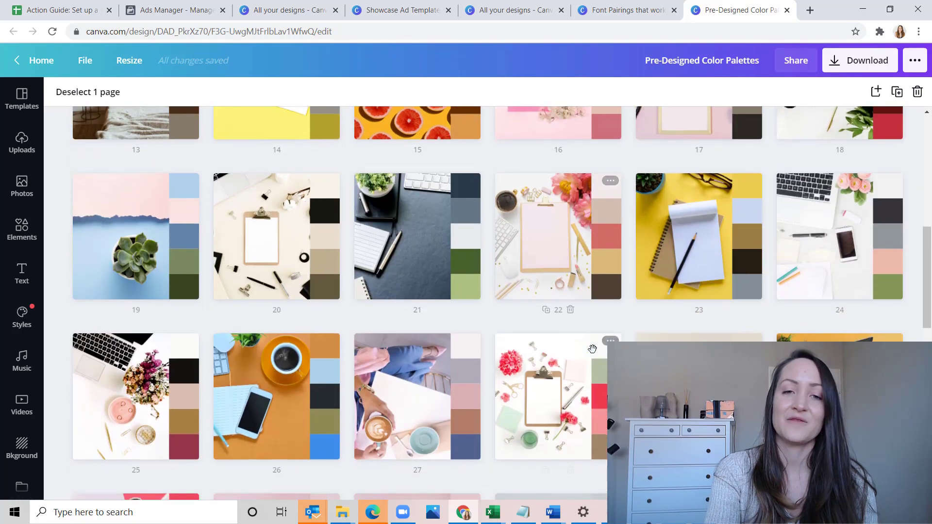
scroll(592, 348, "down", 6)
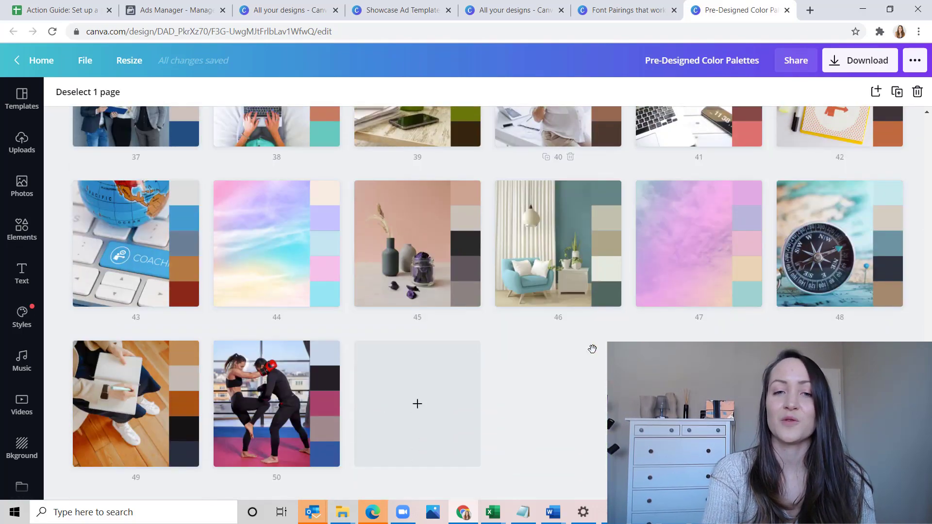
scroll(592, 349, "up", 15)
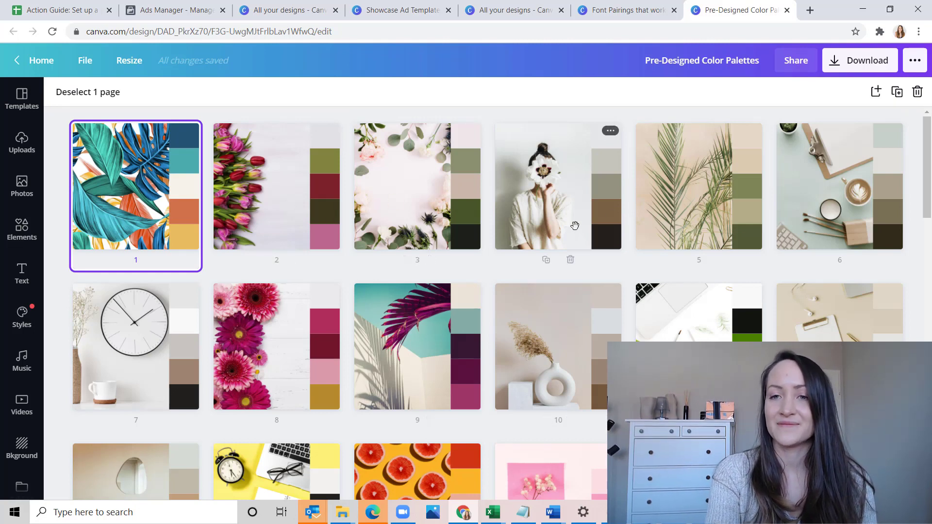
Open palette page 5 with the palm leaves and copy the hex code of its uppermost beige swatch
left_click(706, 204, "shift")
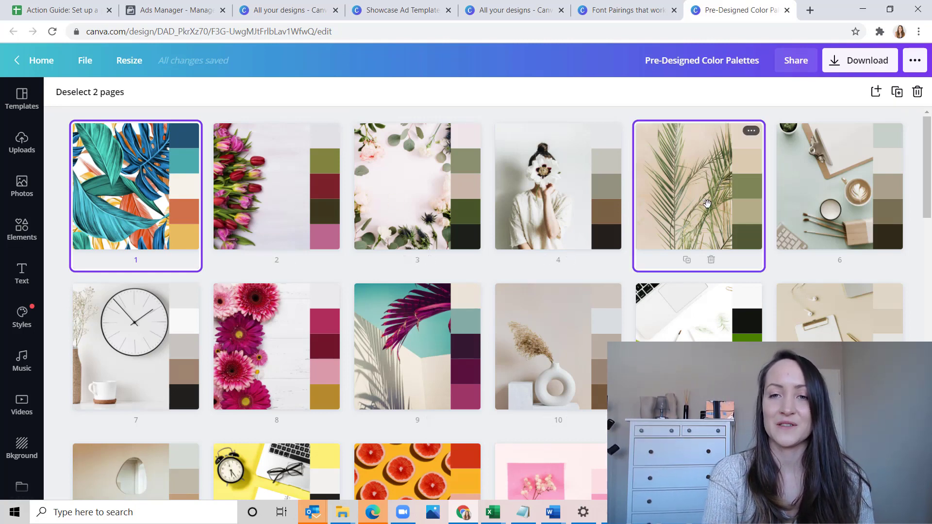
double_click(706, 204)
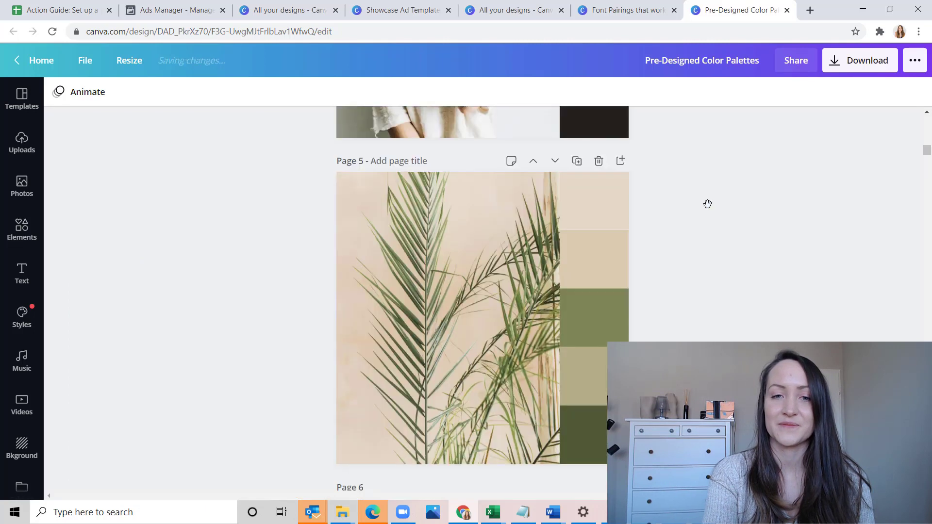
left_click(609, 214)
left_click(57, 93)
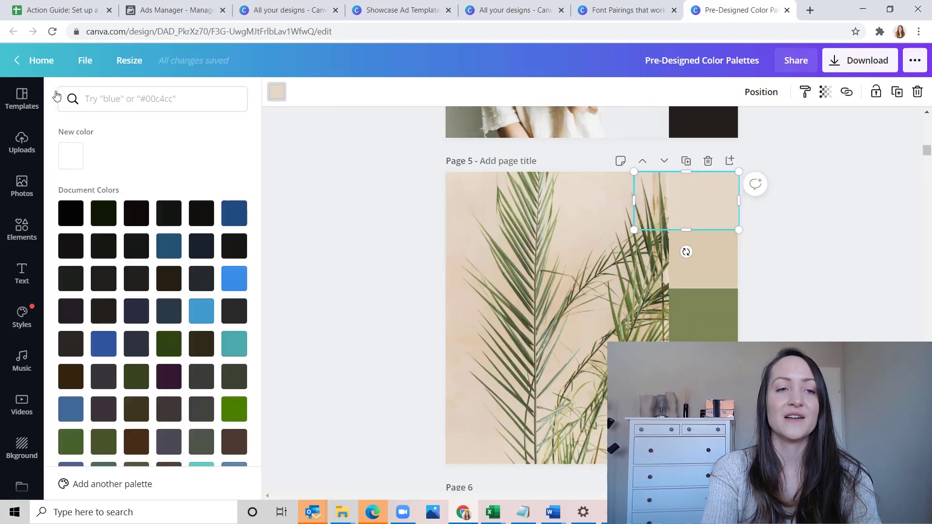
left_click(69, 156)
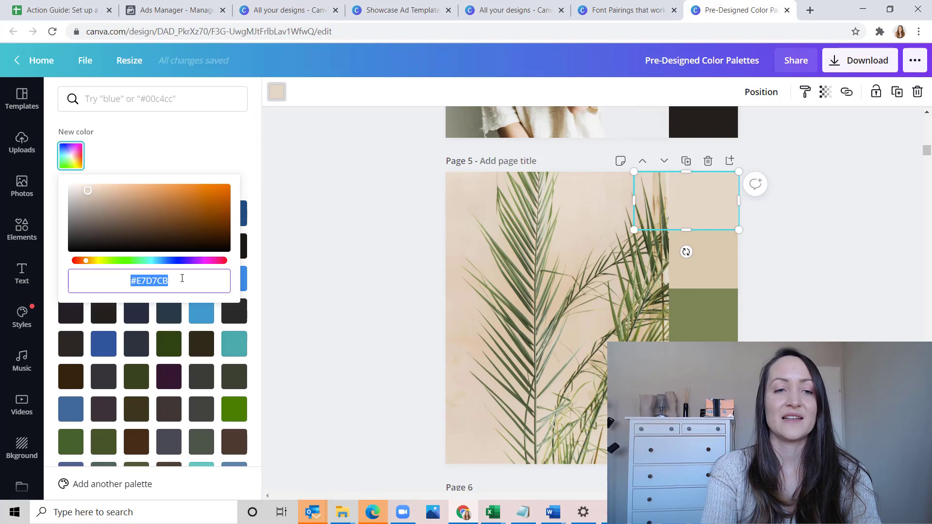
left_click(182, 279)
triple_click(182, 278)
key("ctrl+c")
Return to the Showcase Ad Templates design and close the extra All your designs page beside it
left_click(655, 4)
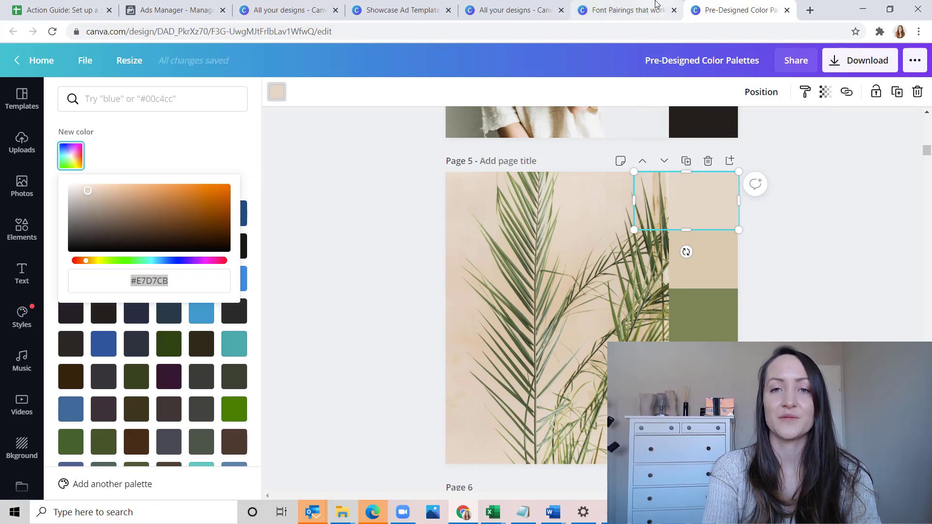
left_click(517, 8)
left_click(384, 10)
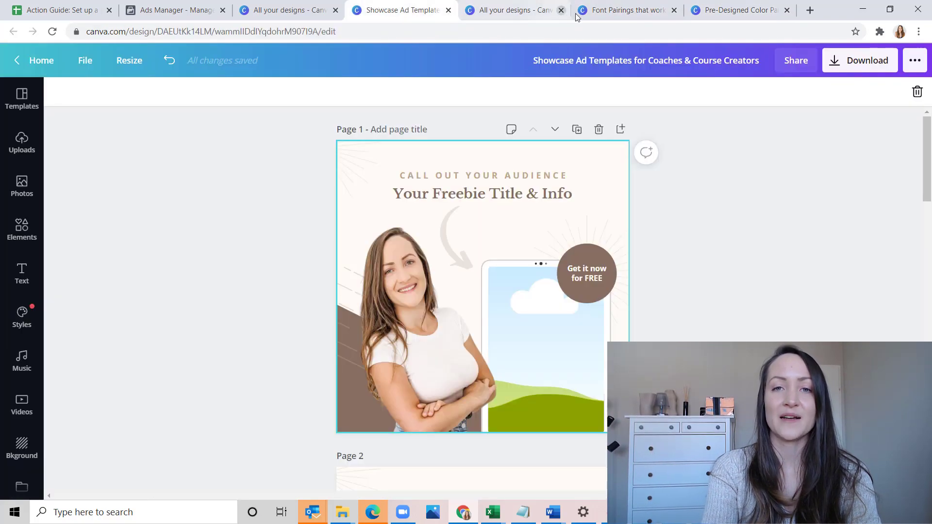
left_click(561, 10)
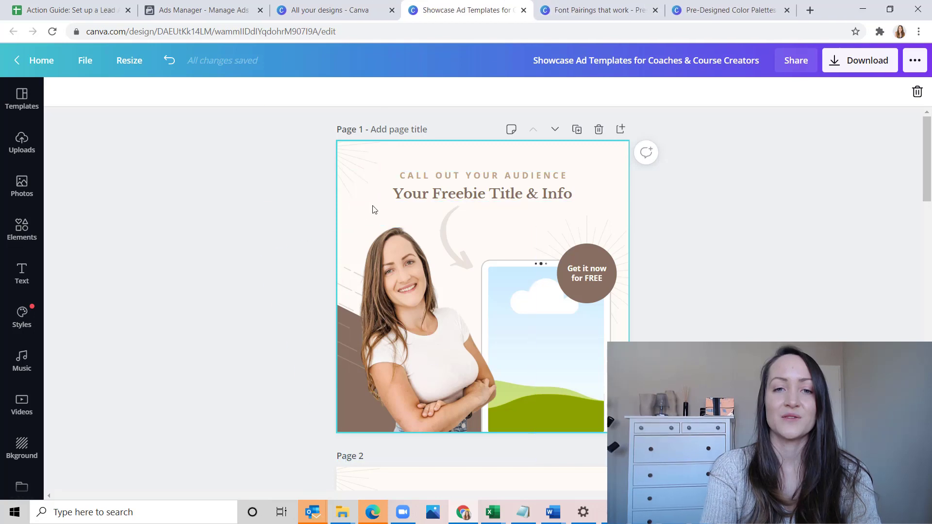
Set page 1's background to the copied color #E7D7CB and apply the change to every matching color in the design
left_click(354, 221)
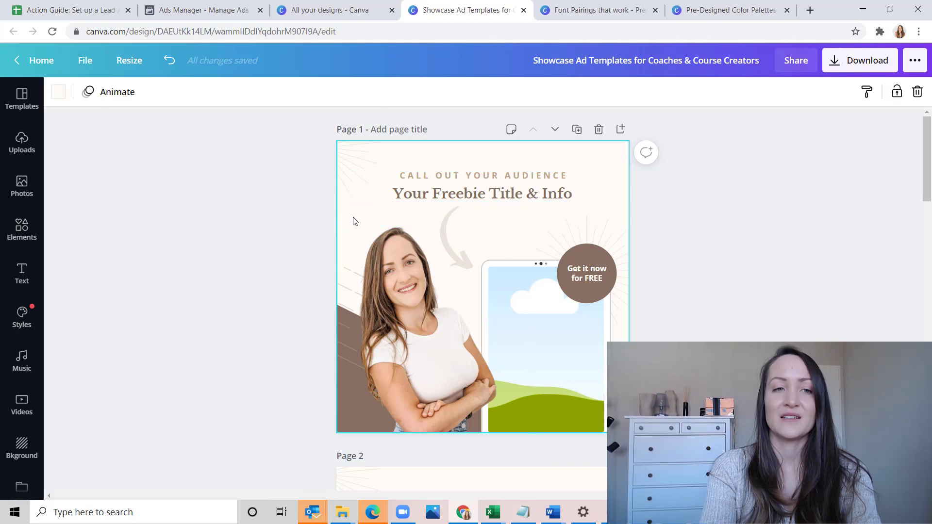
left_click(58, 94)
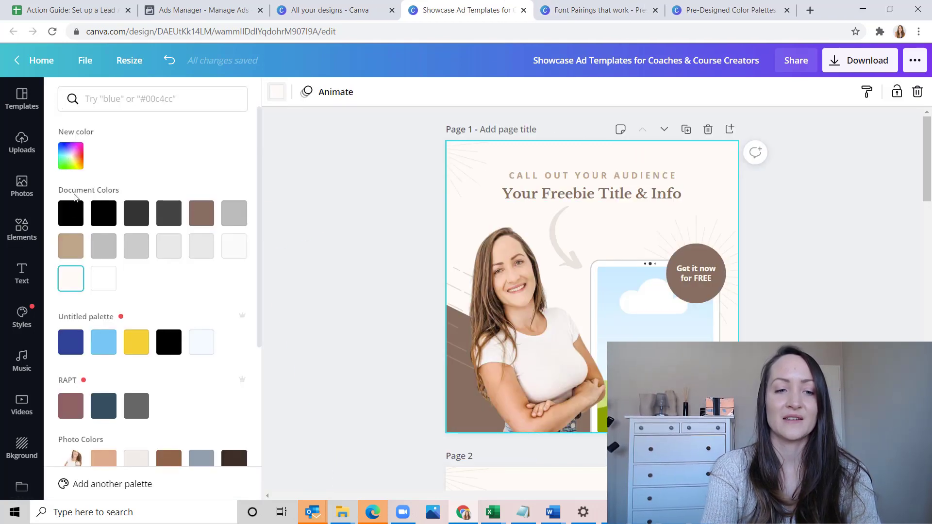
left_click(70, 170)
key("ctrl+v")
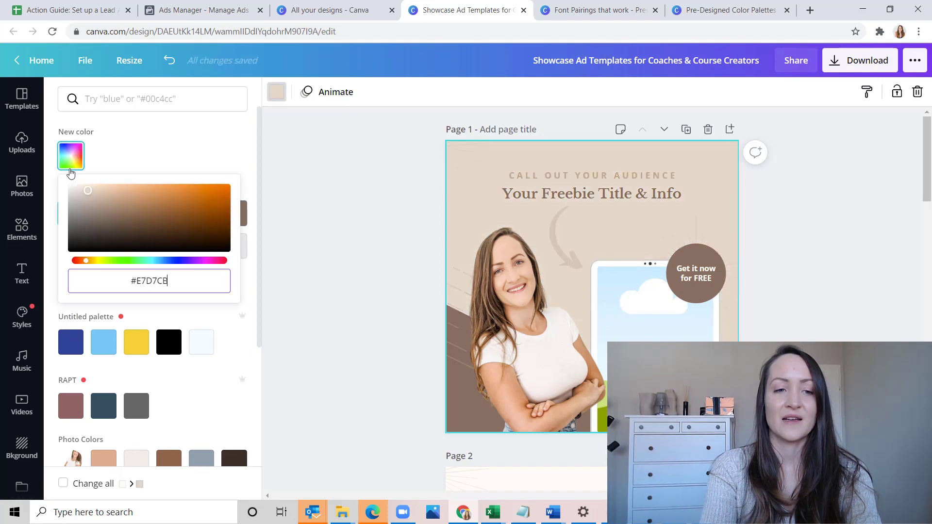
left_click(63, 484)
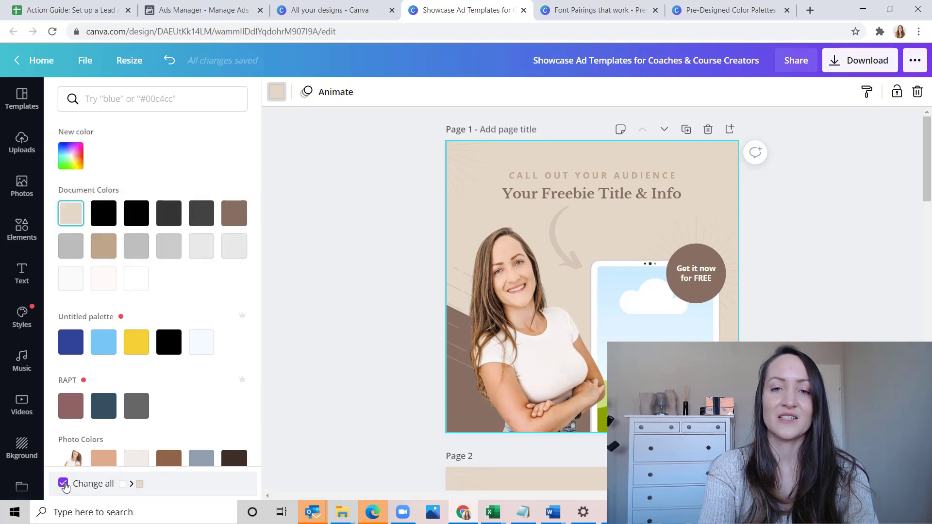
scroll(550, 358, "down", 15)
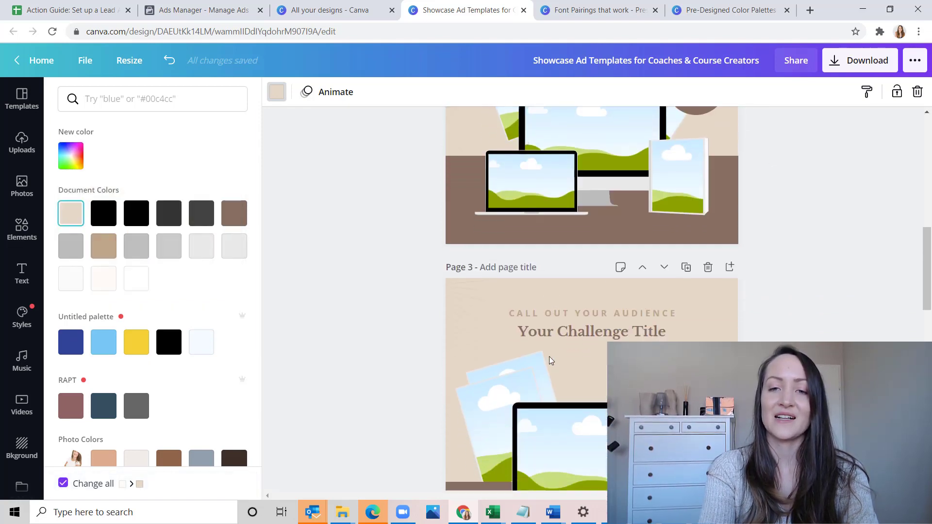
scroll(549, 356, "down", 5)
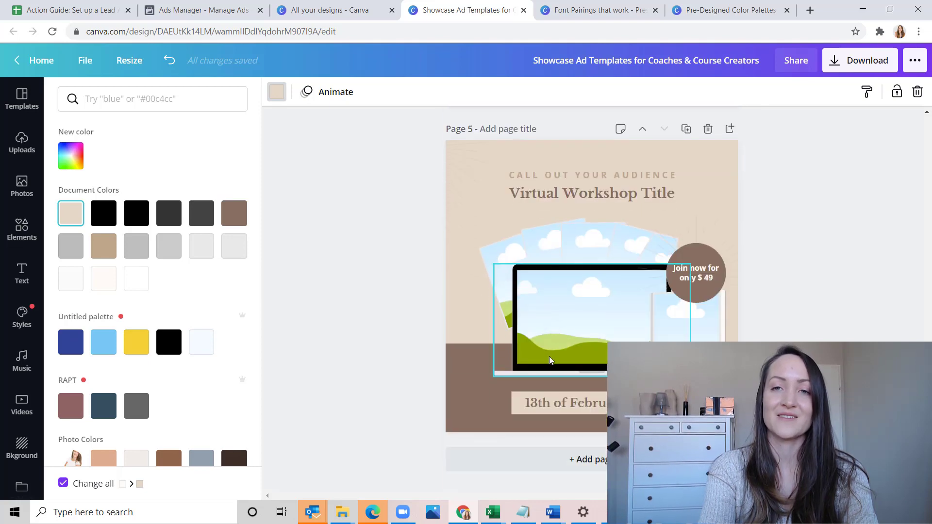
scroll(549, 356, "up", 15)
scroll(549, 356, "up", 3)
Go back to the Pre-Designed Color Palettes design and copy the hex code of page 5's middle green swatch
left_click(597, 10)
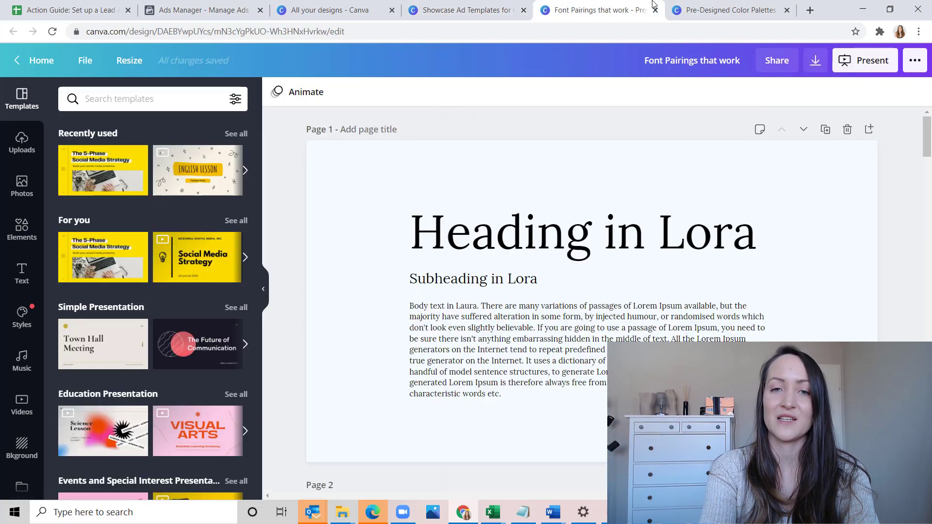
left_click(694, 4)
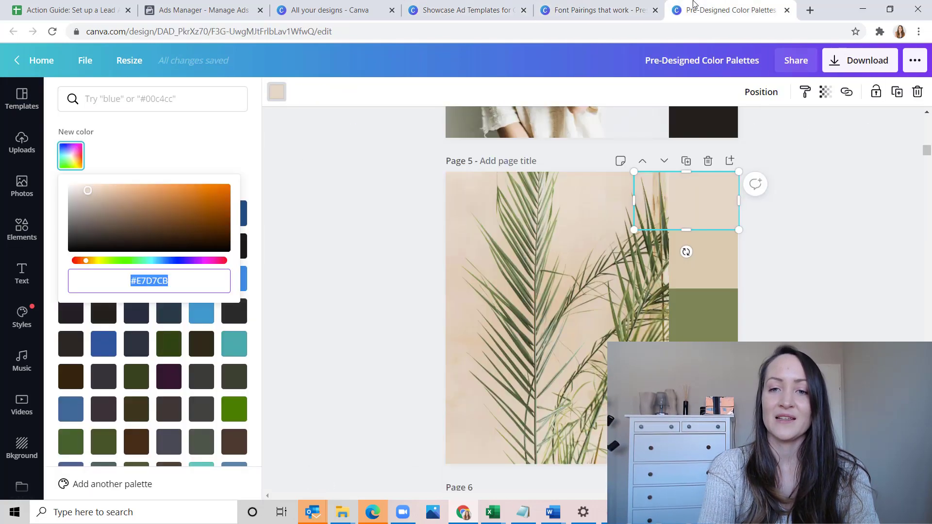
left_click(687, 311)
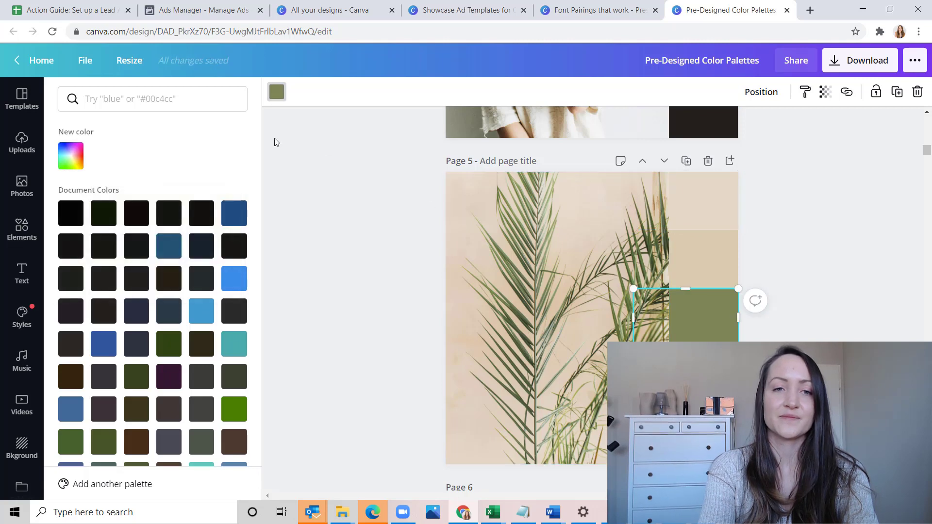
left_click(74, 159)
triple_click(203, 274)
key("ctrl+c")
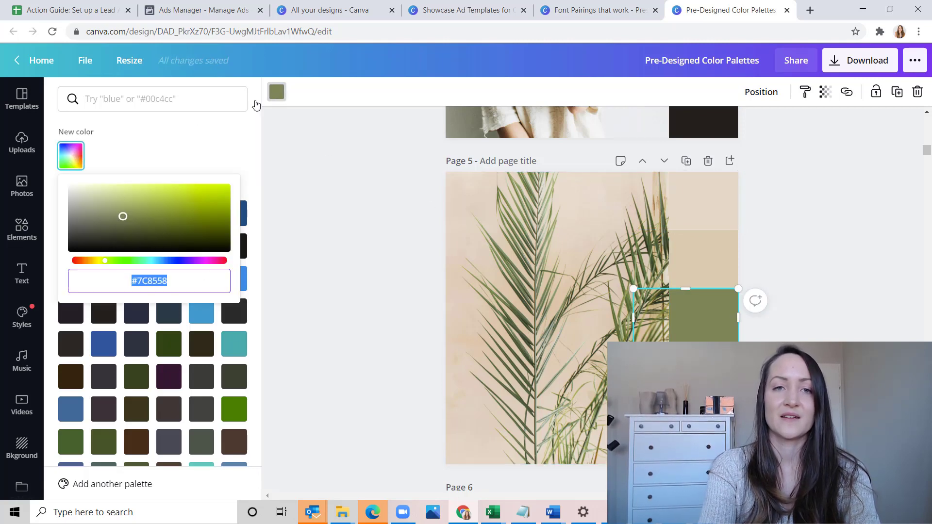
Recolor the brown "Get it now for FREE" circle on ad page 1 to #7C8558 and change all matching browns throughout the design
left_click(315, 9)
left_click(453, 9)
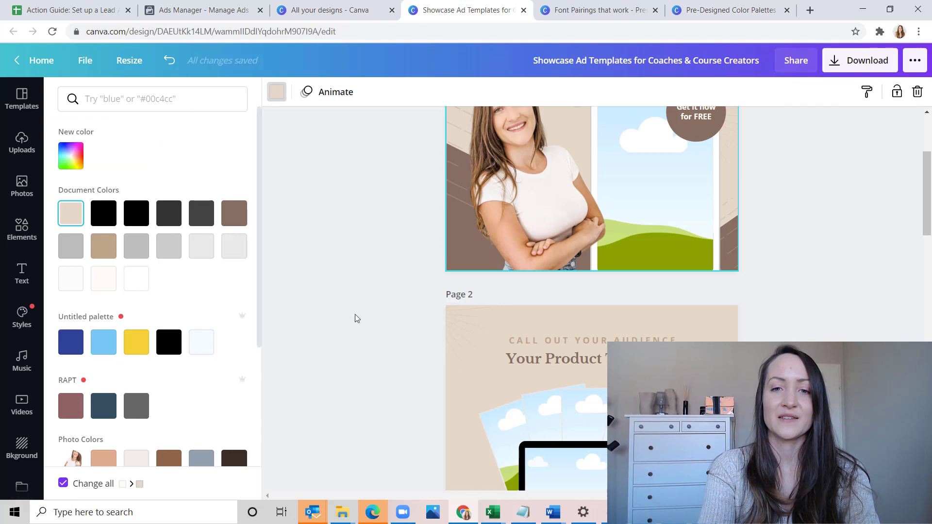
left_click(474, 261)
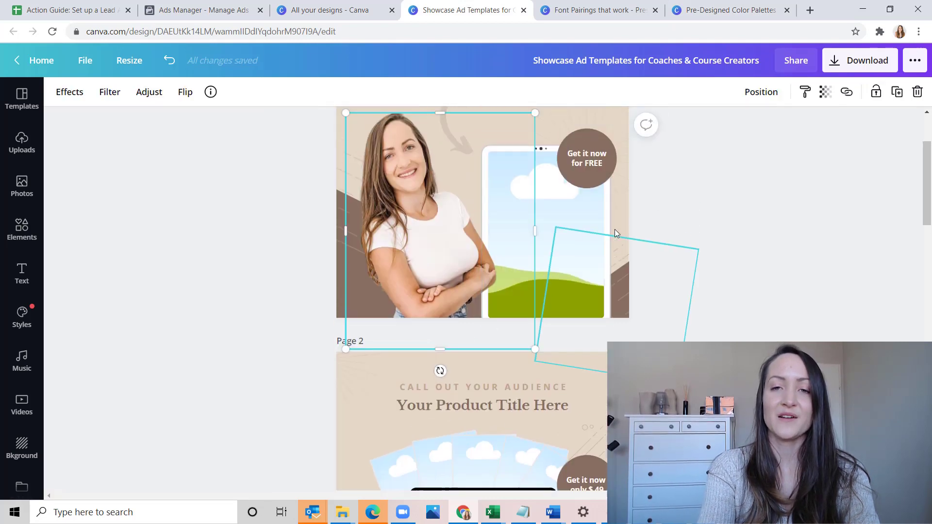
left_click(592, 193)
left_click(57, 92)
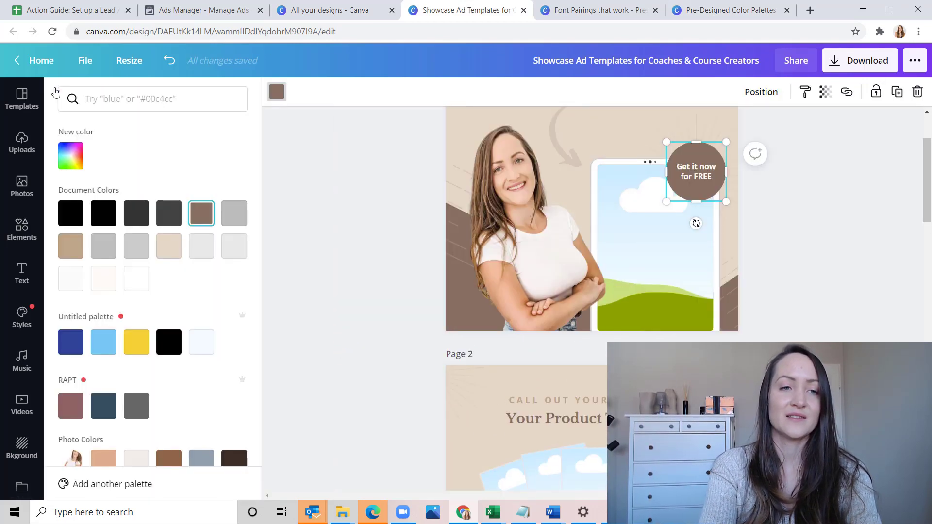
left_click(65, 155)
key("ctrl+v")
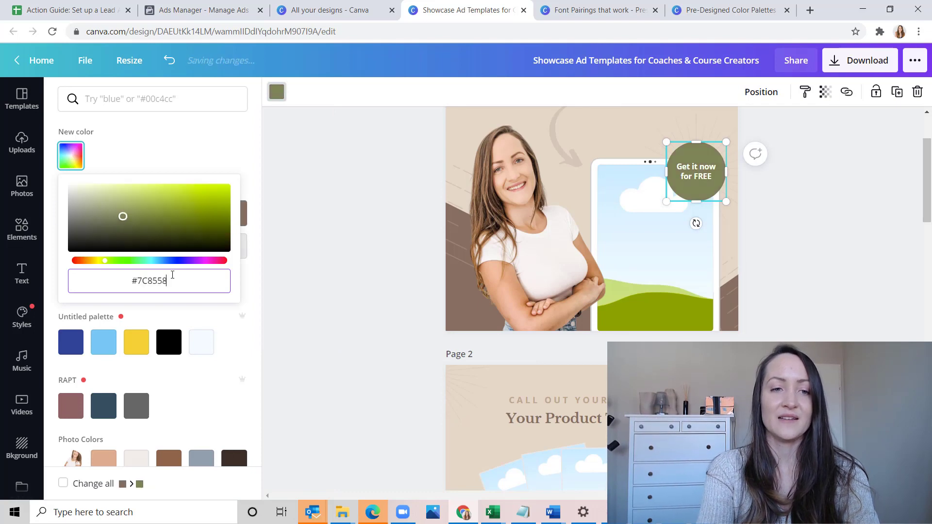
left_click(62, 483)
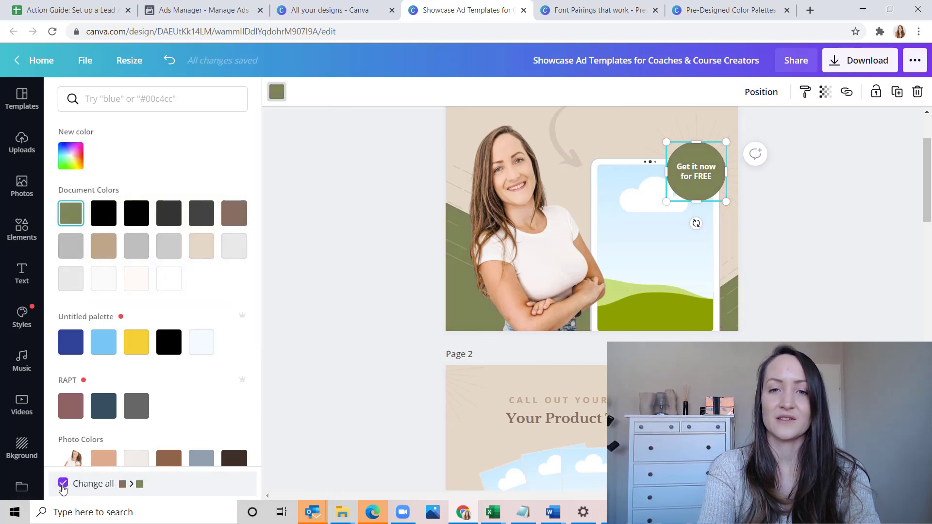
scroll(397, 344, "up", 2)
scroll(397, 343, "down", 8)
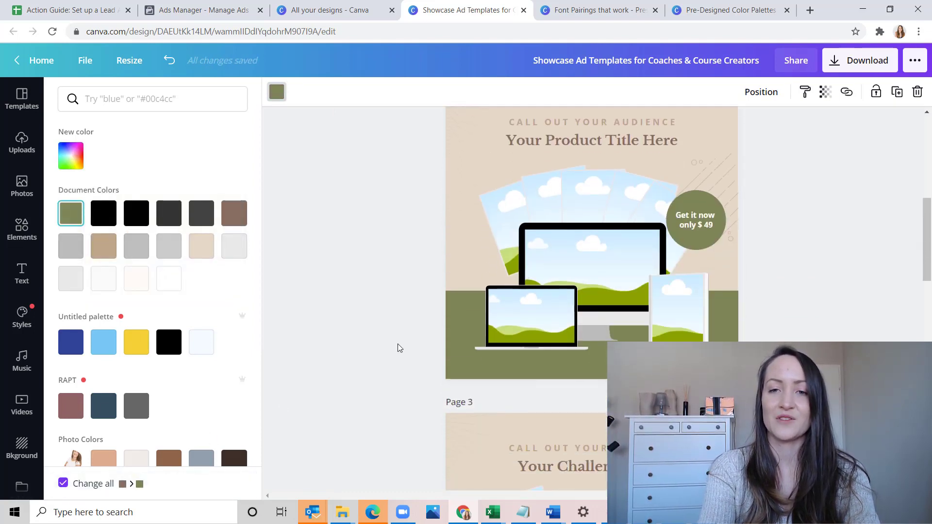
scroll(397, 344, "down", 2)
scroll(397, 344, "up", 5)
Copy the hex code of the dark green swatch on palette page 5 and return to the Showcase Ad Templates design
left_click(706, 4)
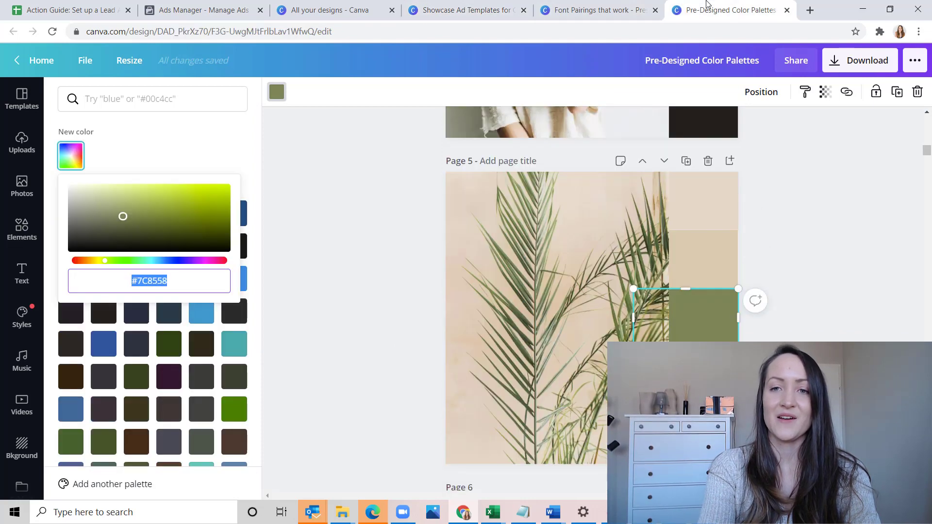
scroll(698, 319, "down", 2)
left_click(395, 235)
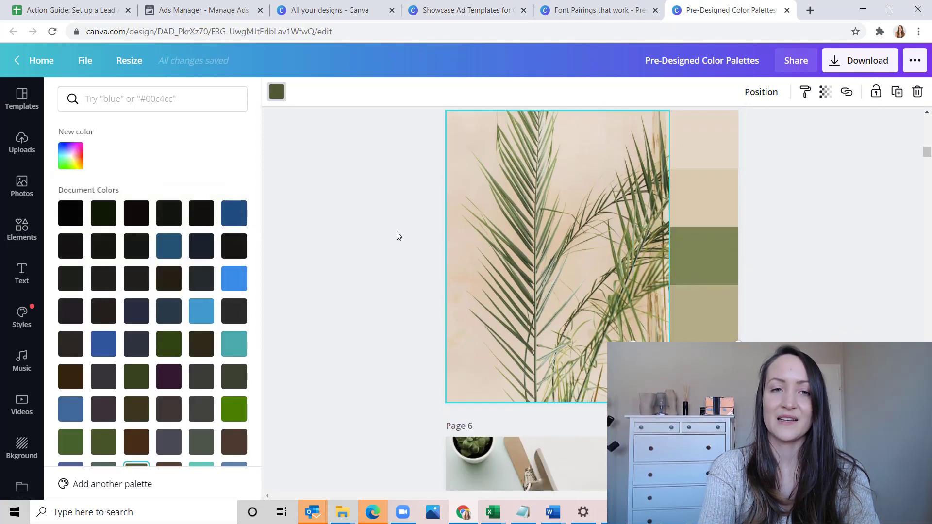
left_click(69, 159)
key("ctrl+c")
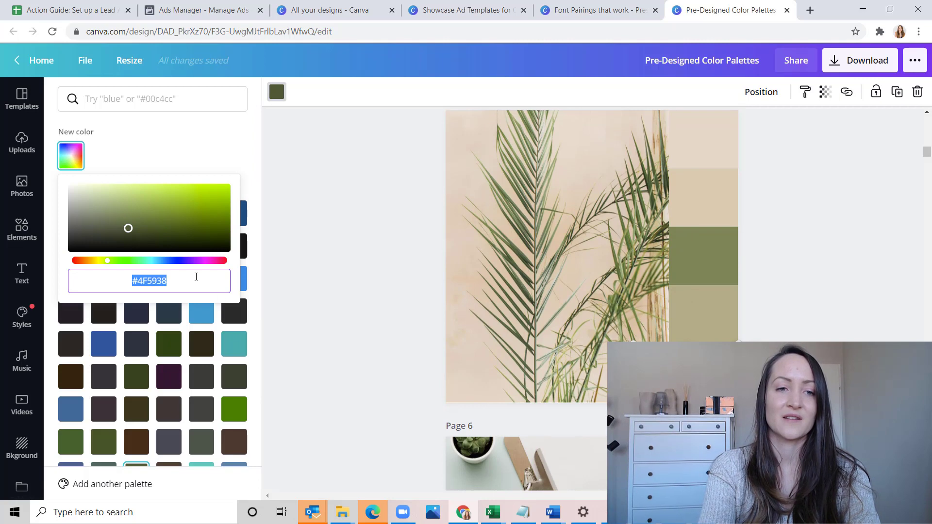
left_click(469, 9)
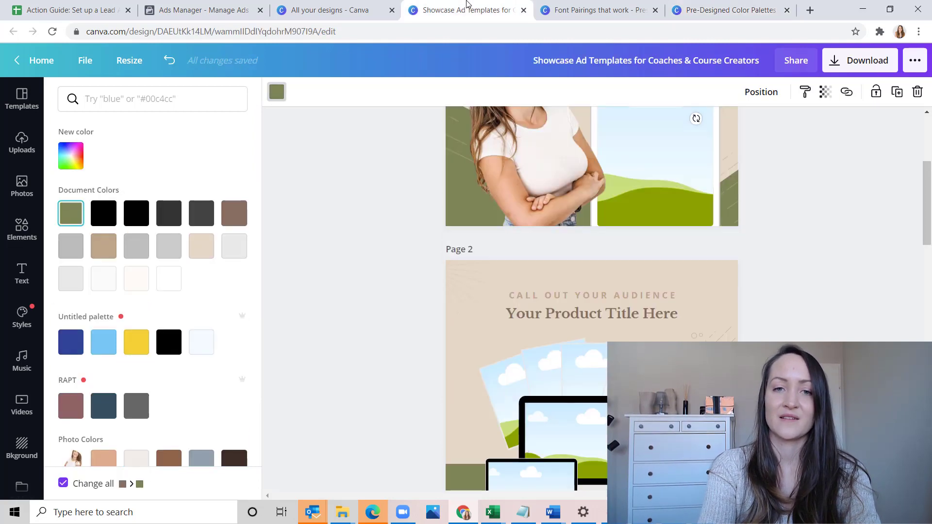
Recolor the "Your Freebie Title & Info" heading on page 1 to #4F5938 and change all matching browns throughout the design
scroll(549, 236, "up", 5)
left_click(557, 188)
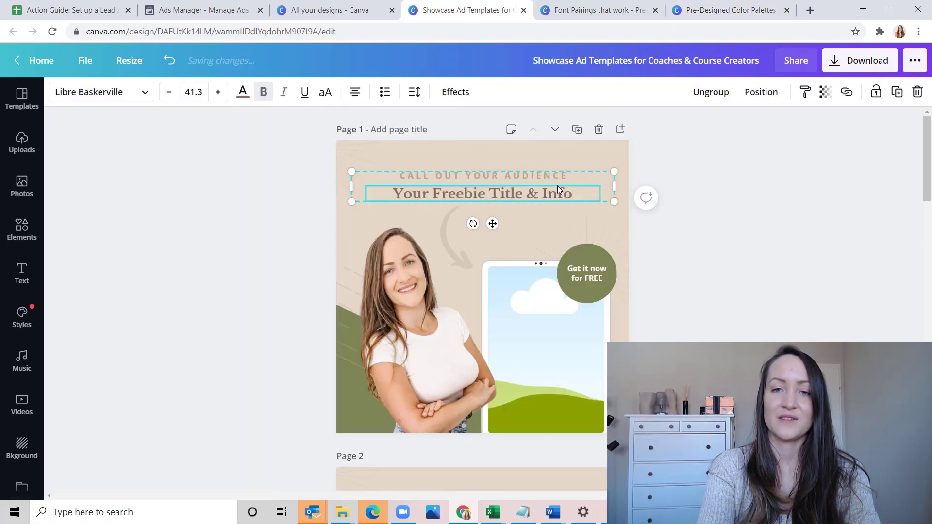
left_click(243, 92)
left_click(81, 158)
key("ctrl+v")
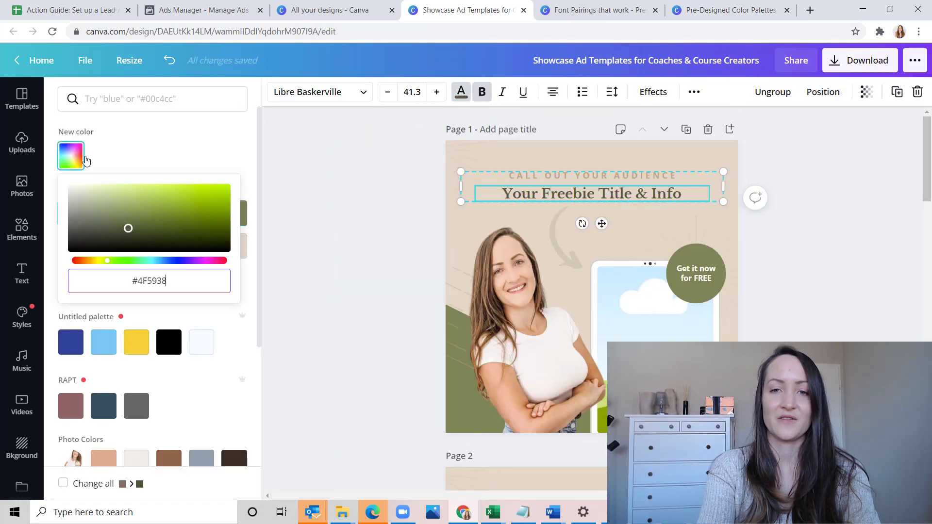
left_click(64, 485)
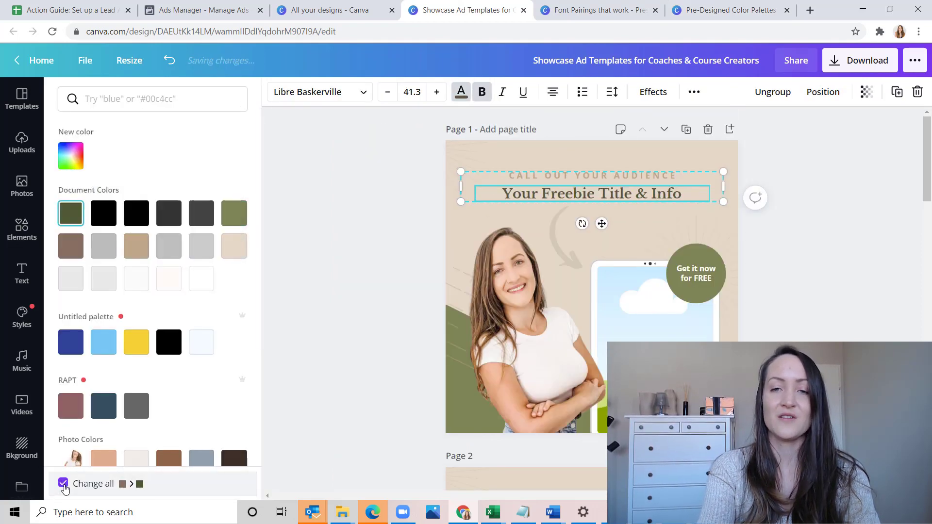
left_click(64, 486)
Go to the Pre-Designed Color Palettes design and copy the hex code of page 5's light olive swatch below the middle green
left_click(600, 9)
left_click(715, 6)
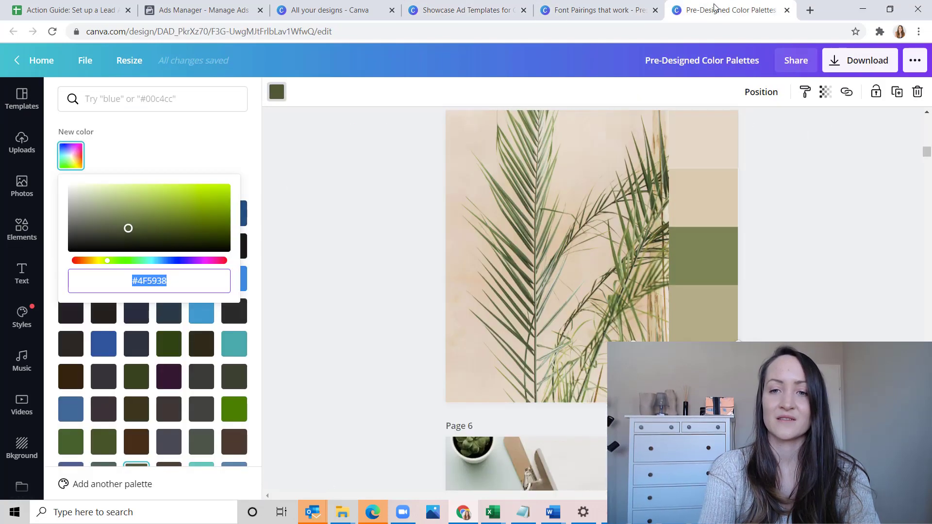
left_click(700, 312)
left_click(65, 165)
key("ctrl+a")
key("ctrl+c")
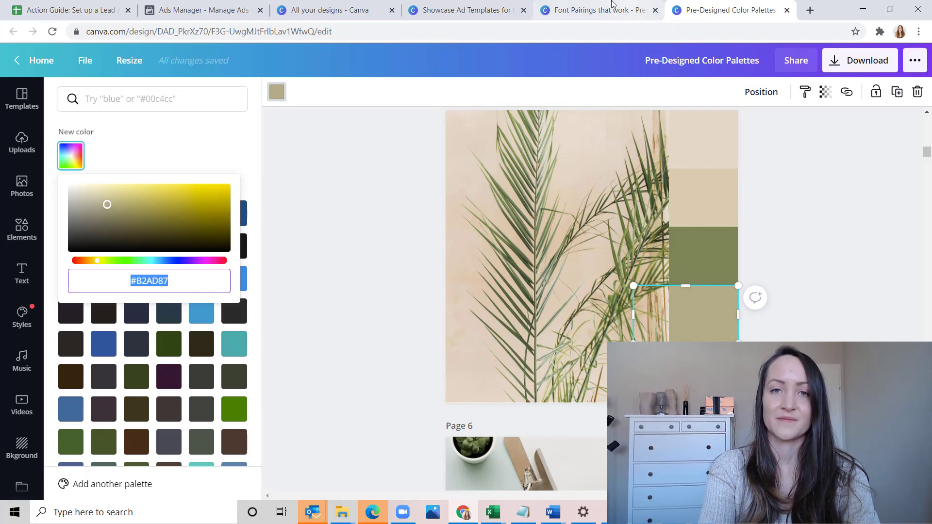
Recolor the "CALL OUT YOUR AUDIENCE" line on ad page 1 to #B2AD87 and apply it to every matching color in the design
left_click(500, 5)
left_click(569, 180)
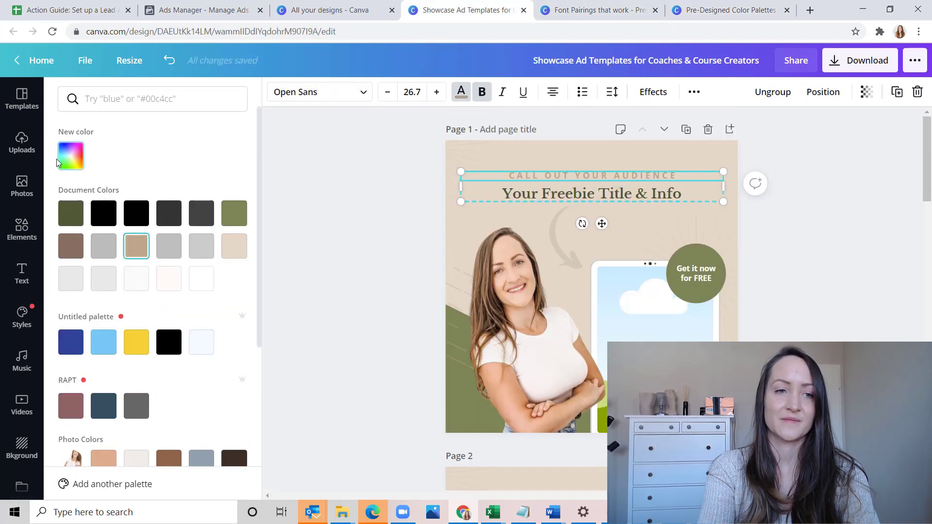
left_click(77, 162)
key("ctrl+v")
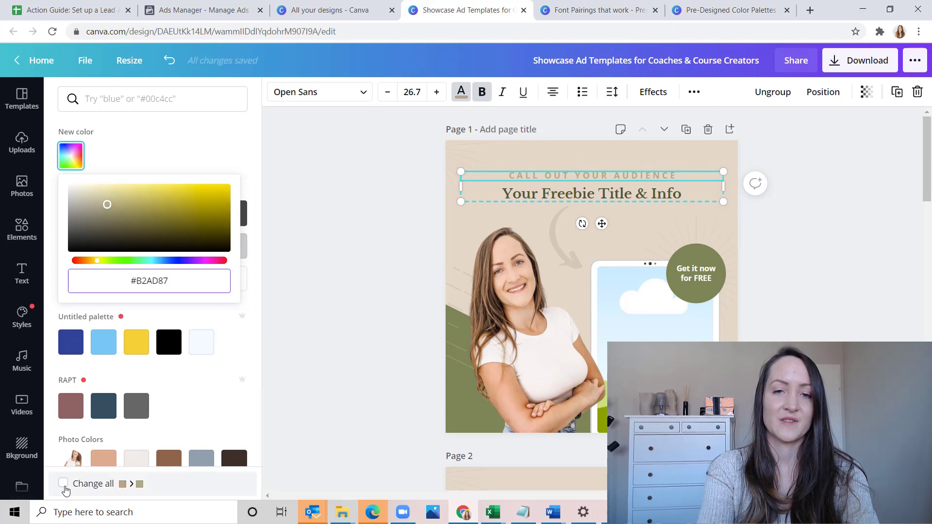
left_click(63, 483)
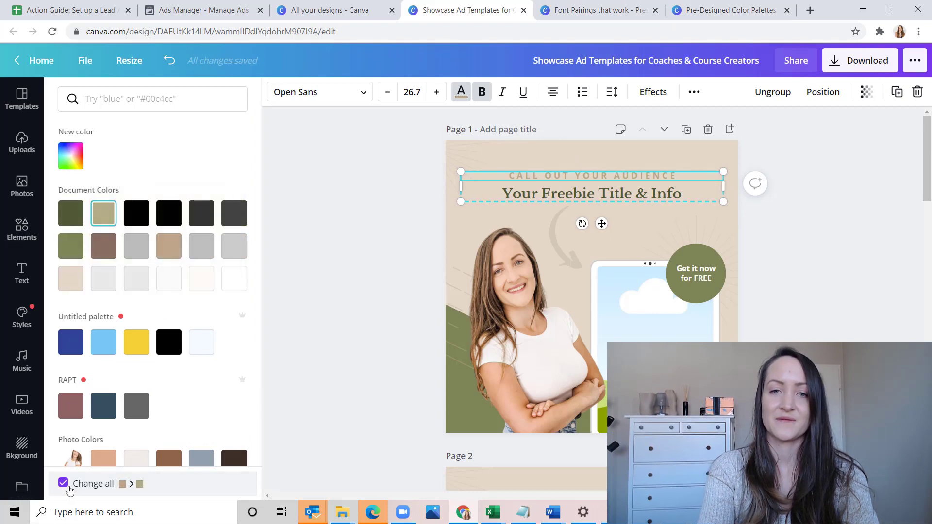
left_click(374, 356)
Review the new colors across the ad template pages and return to page 1
left_click(356, 156)
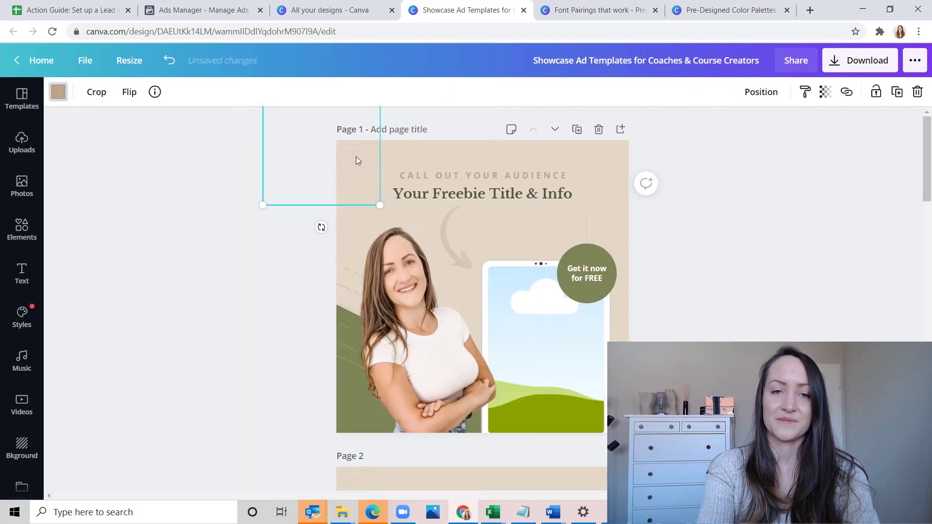
left_click(308, 311)
scroll(309, 310, "down", 4)
scroll(310, 312, "down", 20)
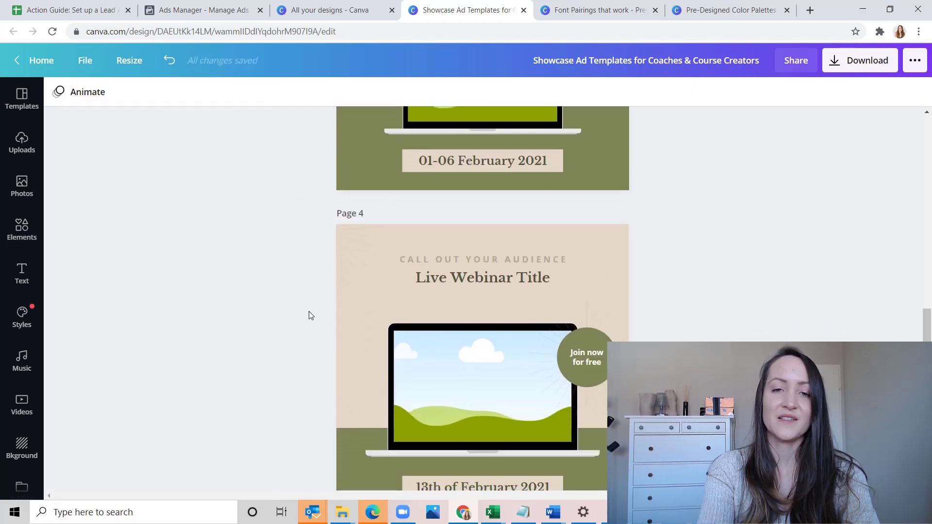
scroll(309, 310, "up", 20)
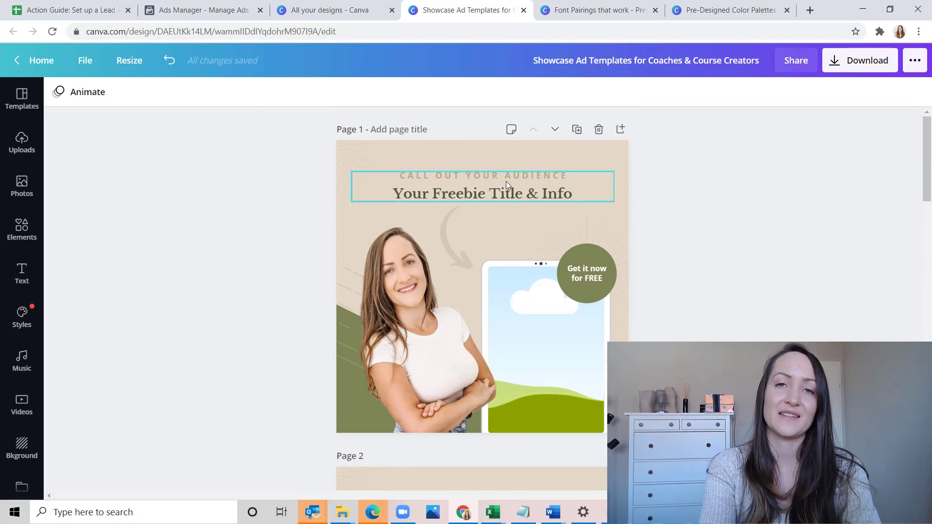
Browse the Font Pairings that work design through page 10 and select its heading to identify the font
left_click(607, 10)
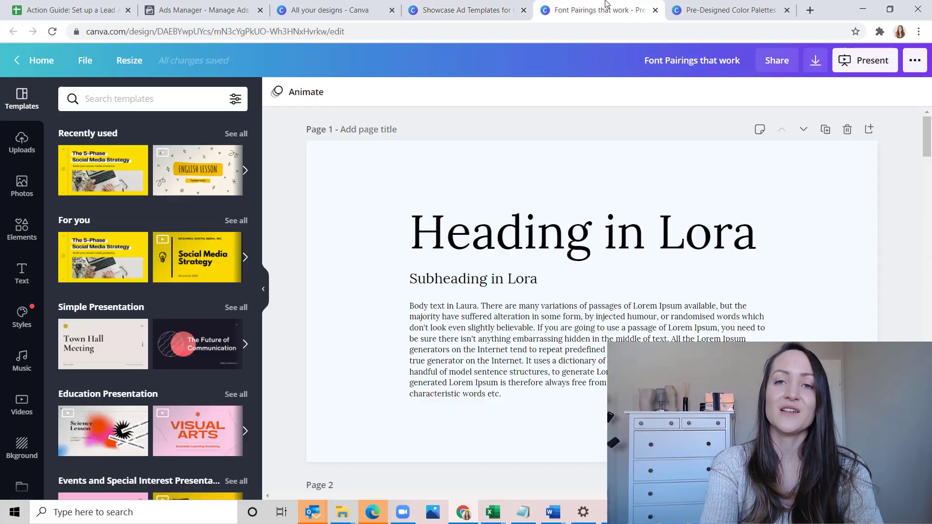
scroll(745, 308, "down", 10)
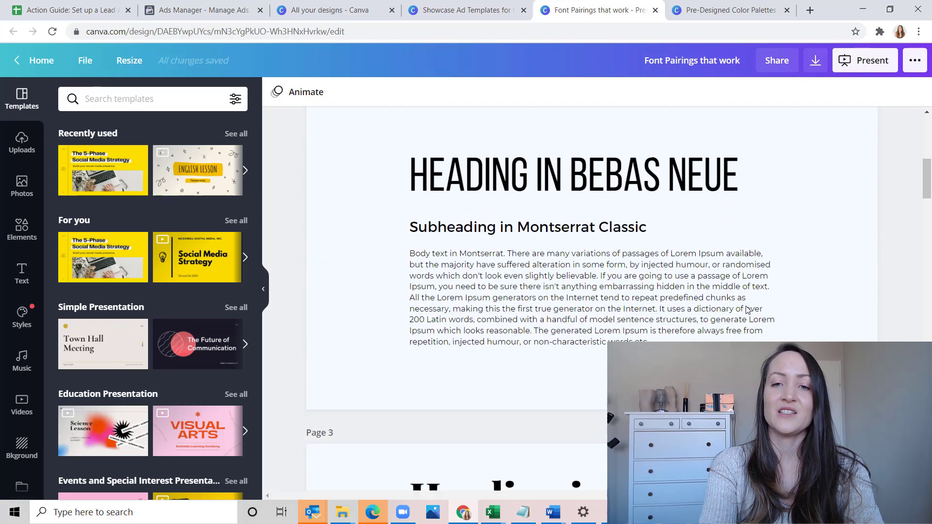
scroll(746, 310, "down", 10)
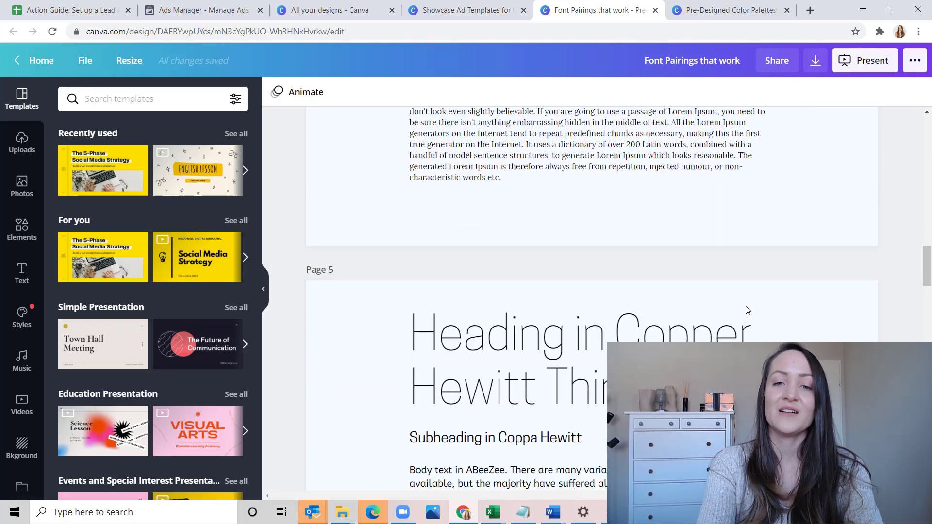
scroll(748, 310, "down", 10)
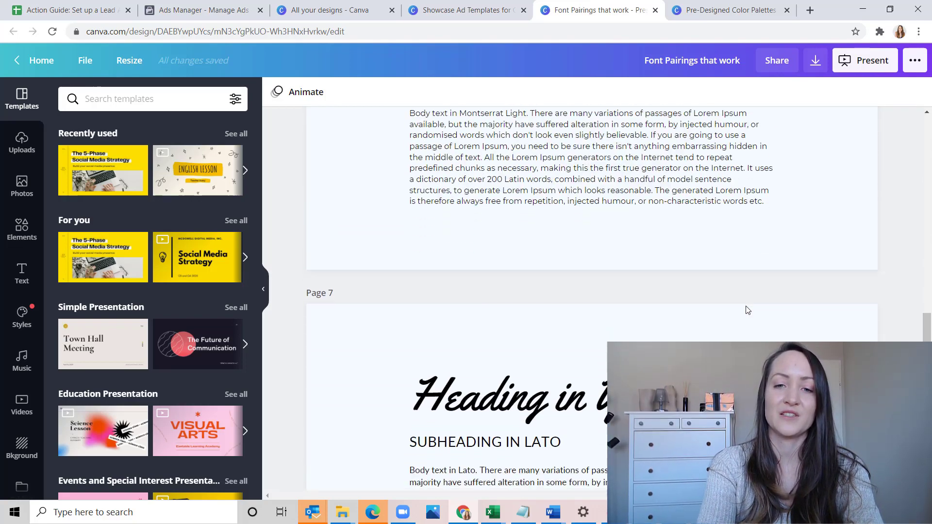
scroll(747, 309, "down", 10)
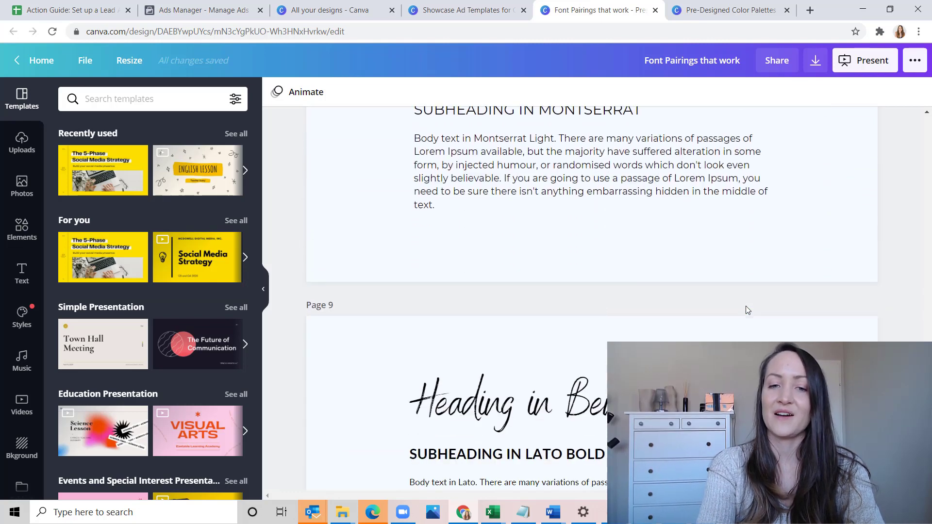
scroll(746, 309, "down", 10)
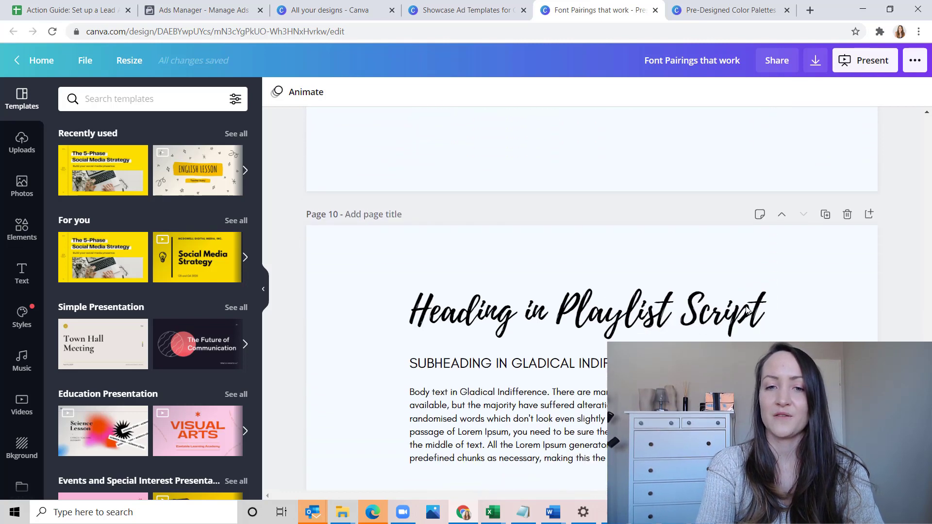
left_click(631, 209)
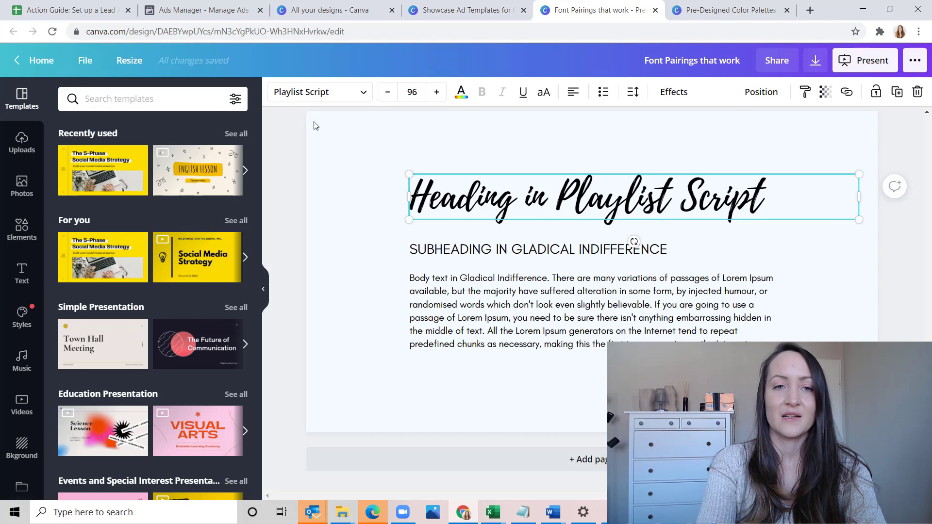
In the Showcase Ad Templates design, set the "Your Freebie Title & Info" heading on page 1 to Playlist Script
left_click(446, 10)
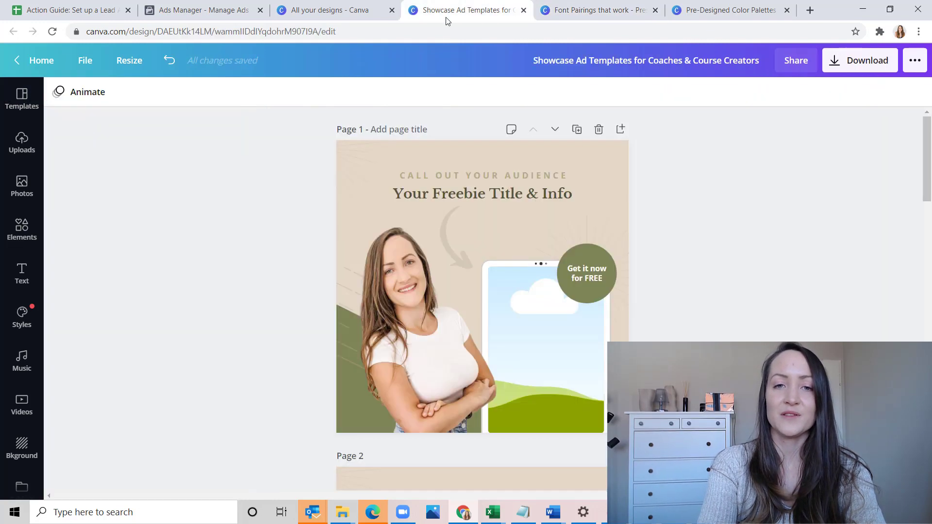
left_click(478, 196)
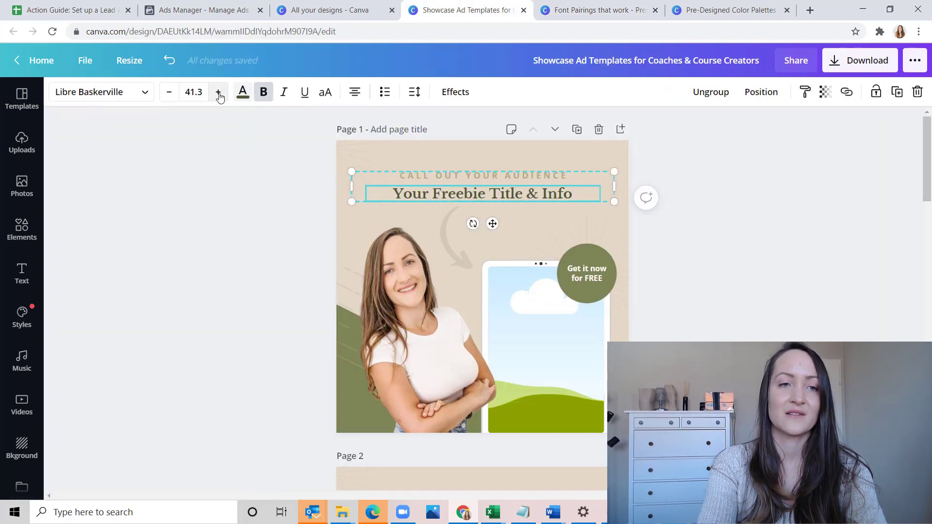
left_click(117, 93)
left_click(125, 100)
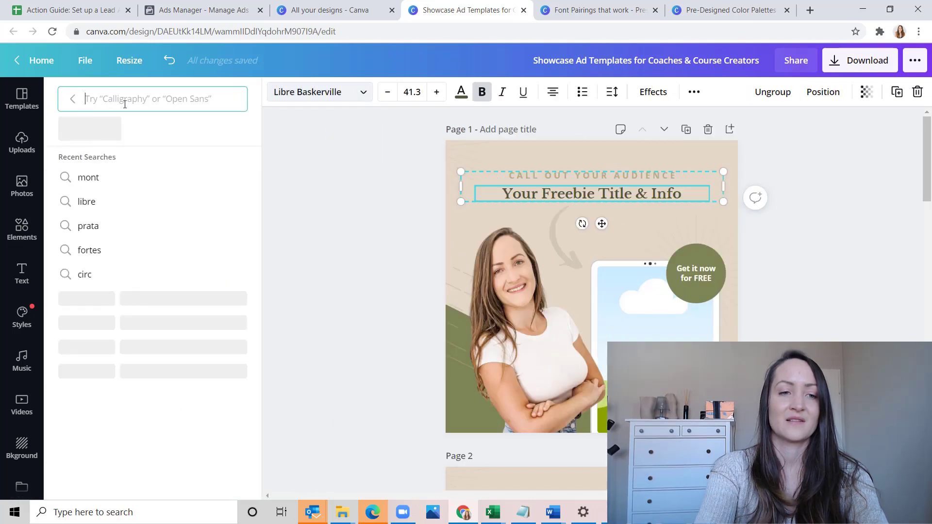
type("playlist")
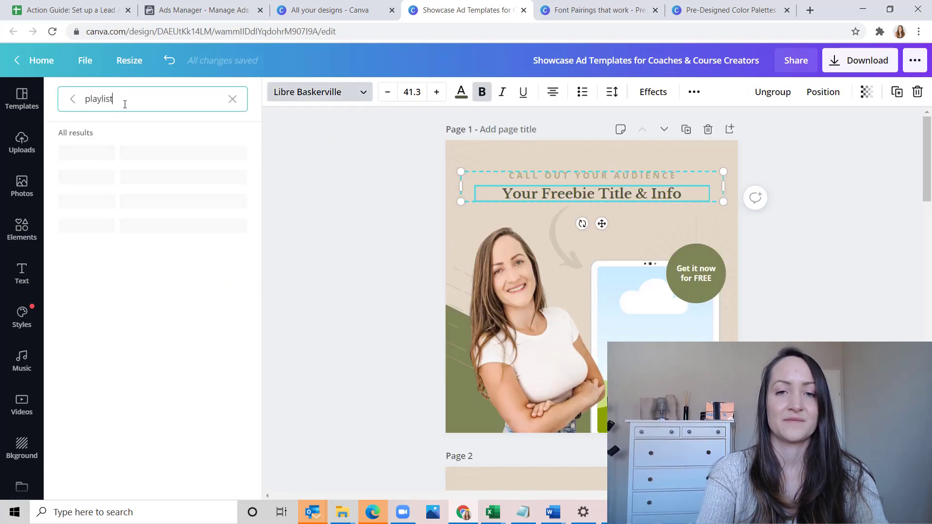
left_click(116, 153)
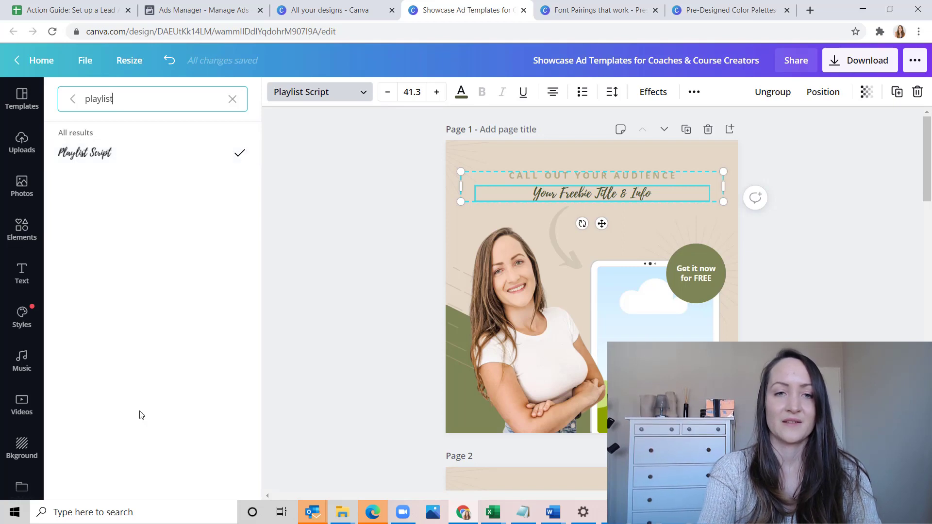
left_click(354, 344)
Set page 1's "CALL OUT YOUR AUDIENCE" line and "Get it now for FREE" circle text to the pairing's subheading font, Glacial Indifference
left_click(606, 12)
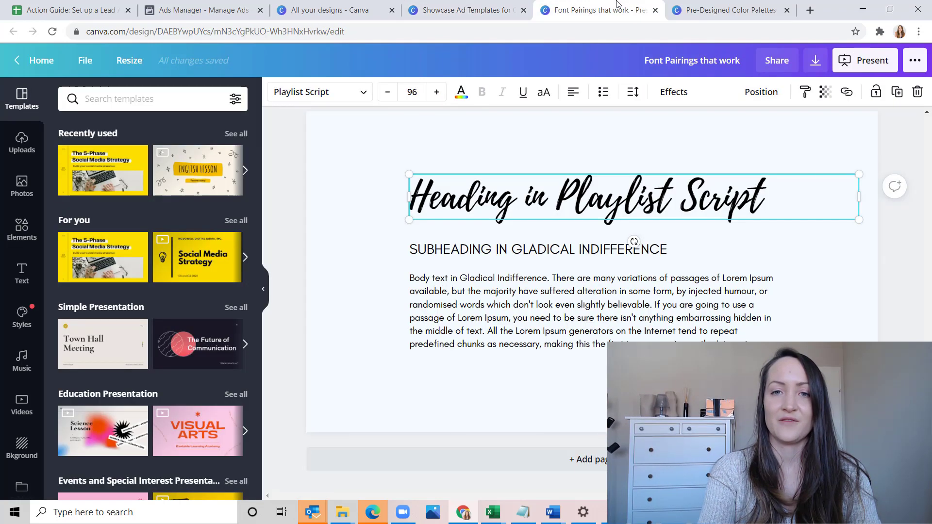
left_click(474, 7)
left_click(471, 174)
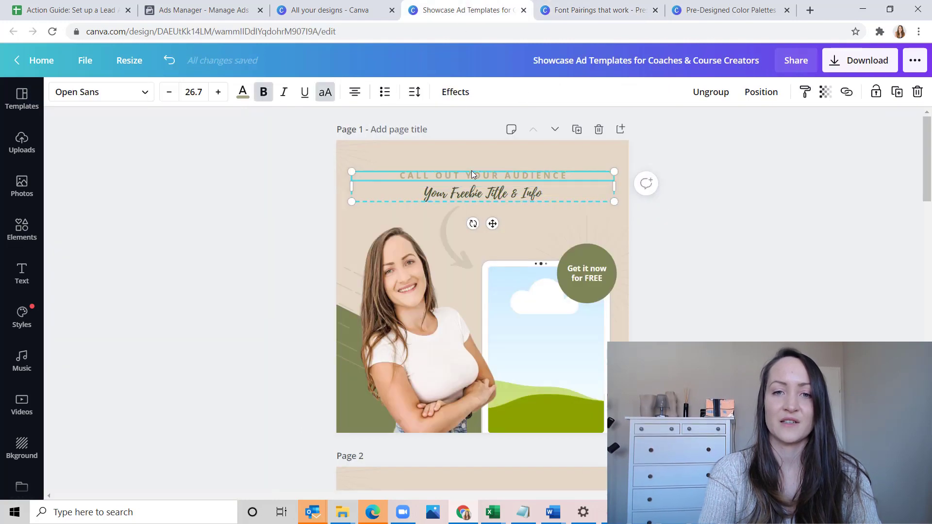
left_click(115, 97)
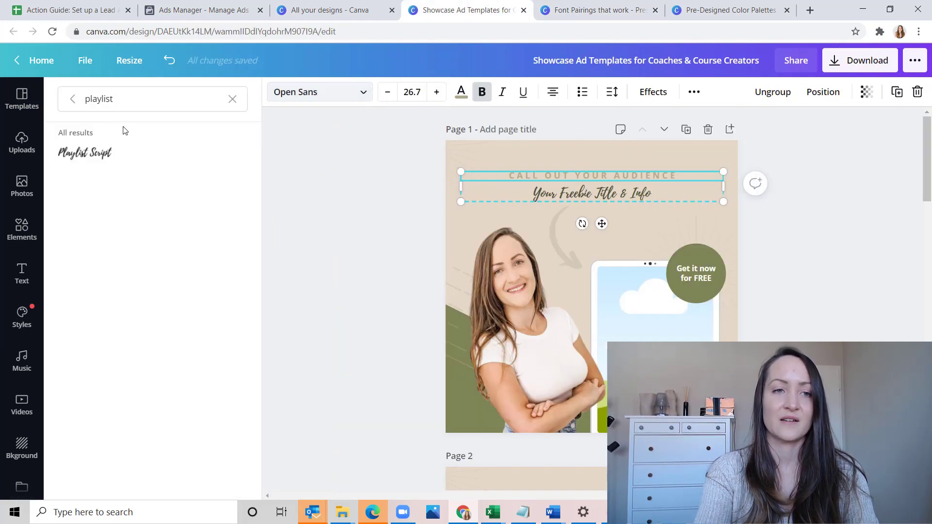
left_click(142, 107)
key("ctrl+a")
type("g")
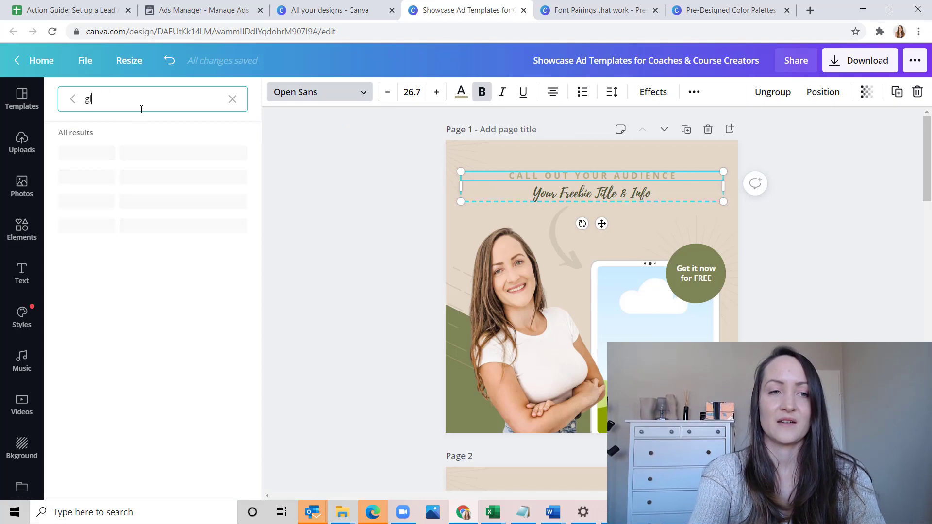
type("laci")
type("ical")
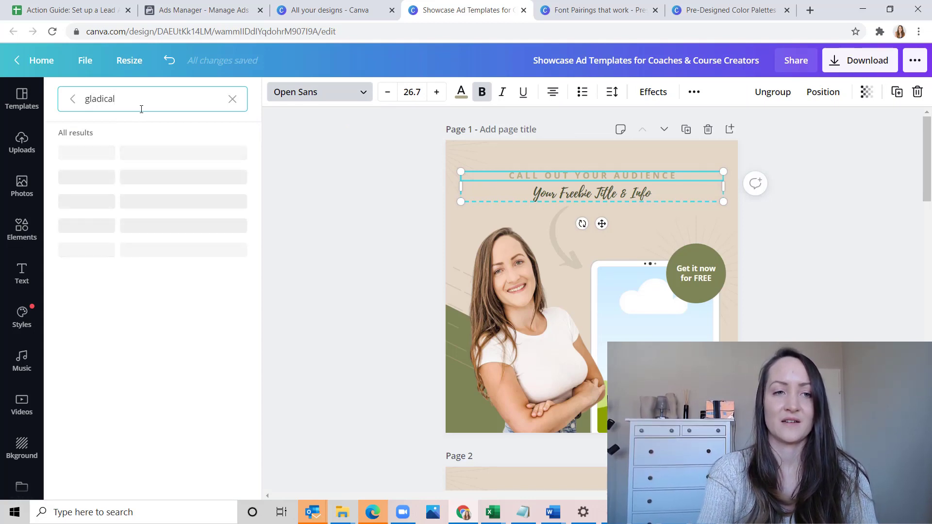
key("BackSpace")
key("BackSpace")
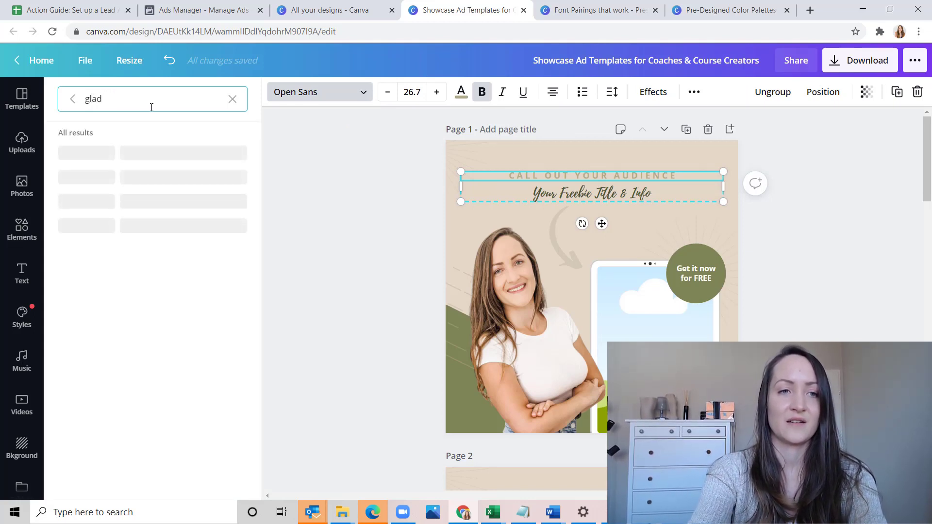
key("BackSpace")
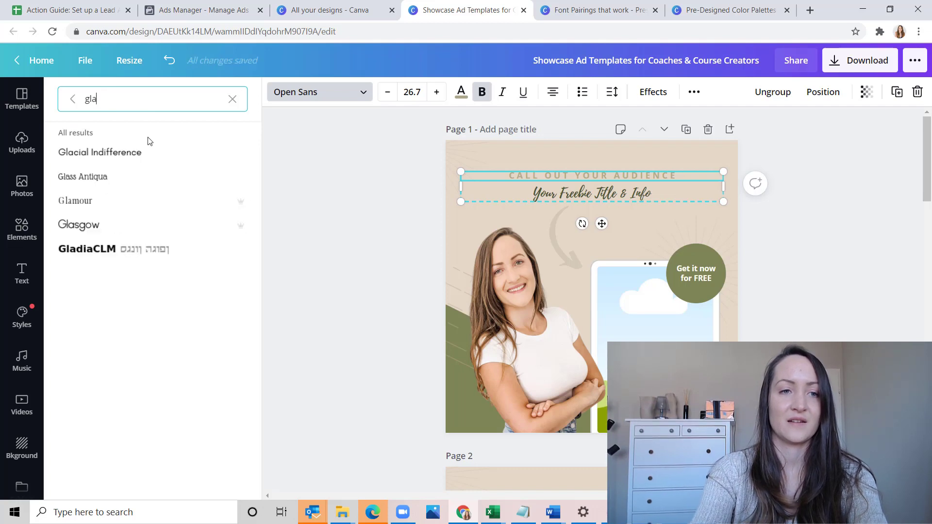
left_click(139, 154)
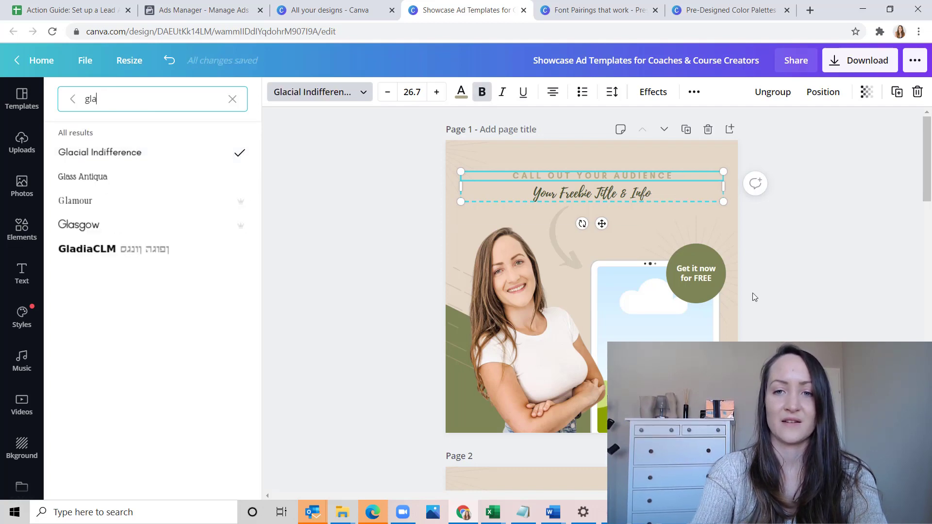
left_click(704, 278)
left_click(115, 157)
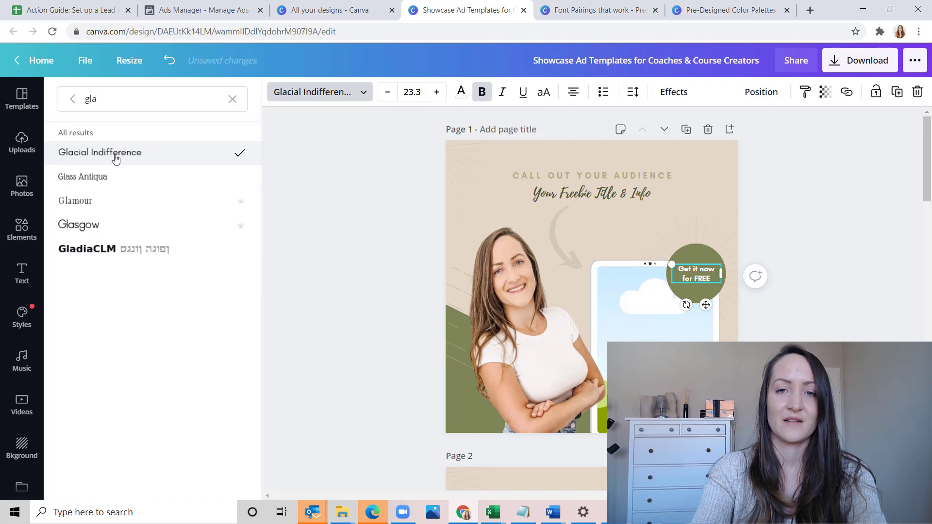
Enlarge the full "Your Freebie Title & Info" heading text on page 1 to font size 52.3
left_click(589, 202)
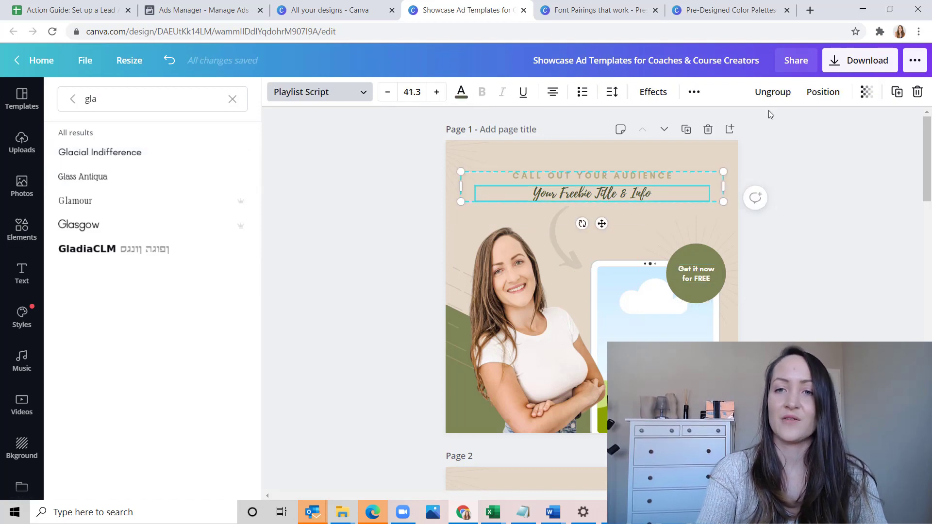
triple_click(592, 196)
left_click(436, 92)
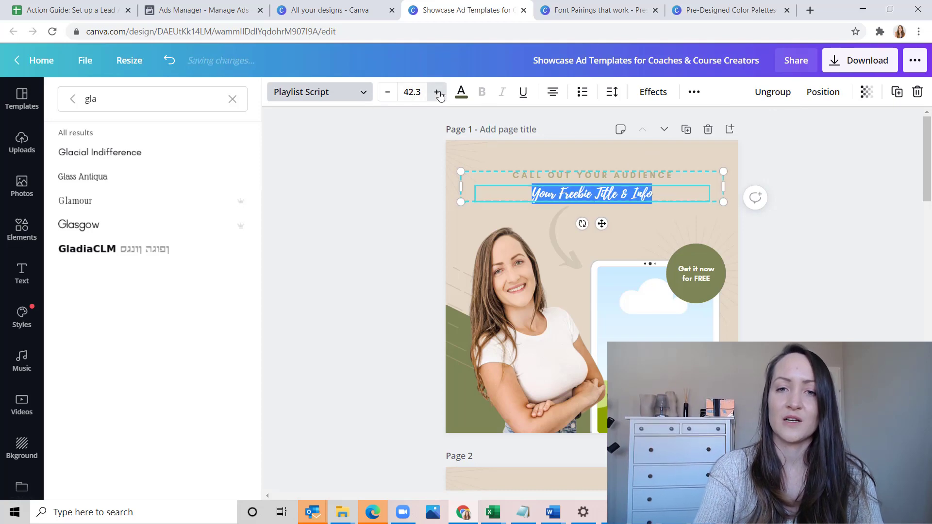
left_click(437, 92)
left_click(436, 93)
left_click(437, 93)
left_click(437, 92)
left_click(437, 92)
left_click(437, 92)
left_click(437, 93)
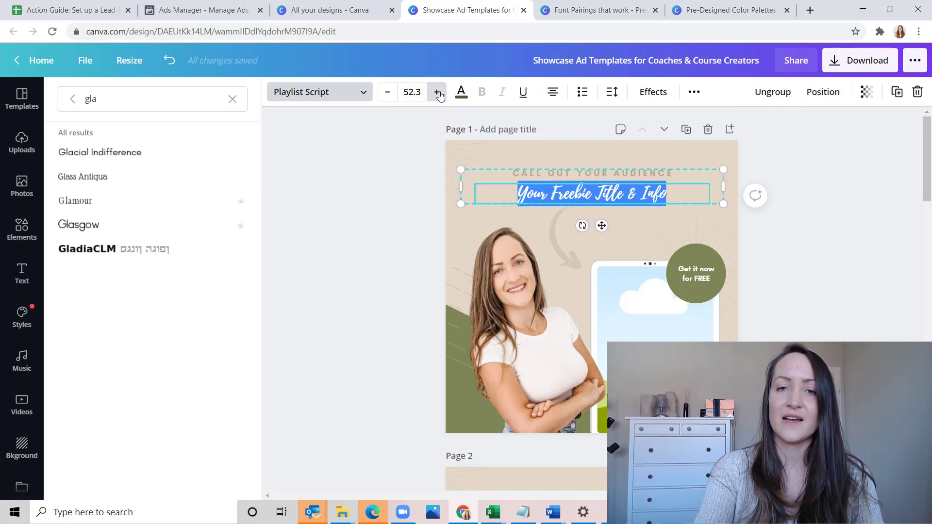
Enlarge the "Your Freebie Title & Info" heading on page 1 to font size 61.3
left_click(437, 92)
left_click(437, 92)
left_click(438, 92)
double_click(343, 289)
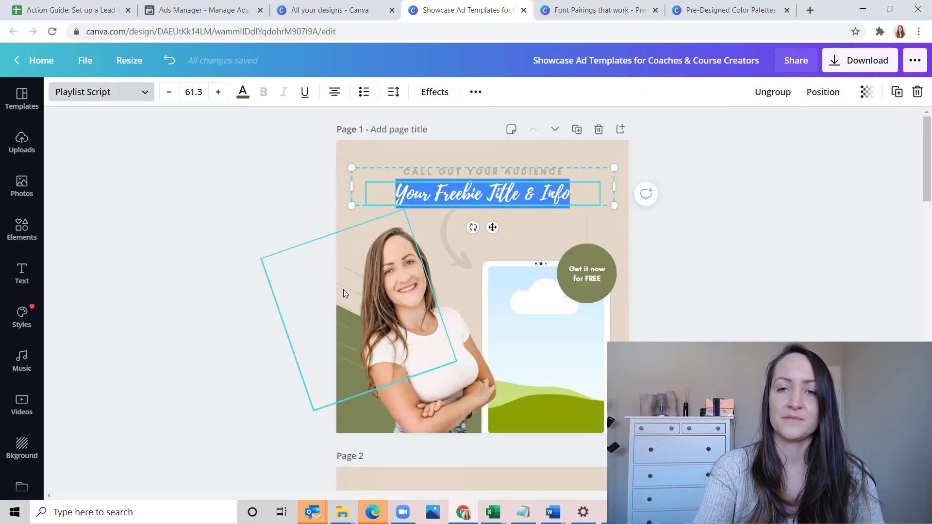
left_click(797, 296)
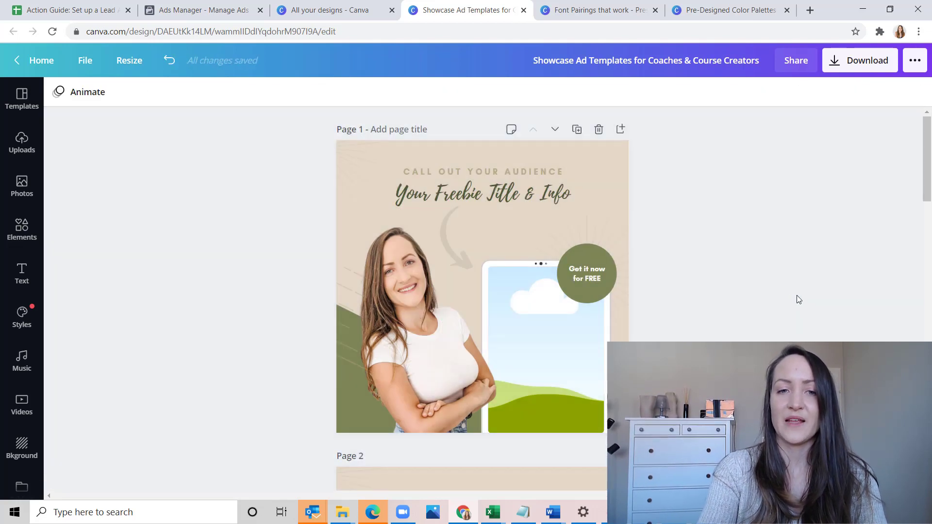
left_click(343, 327)
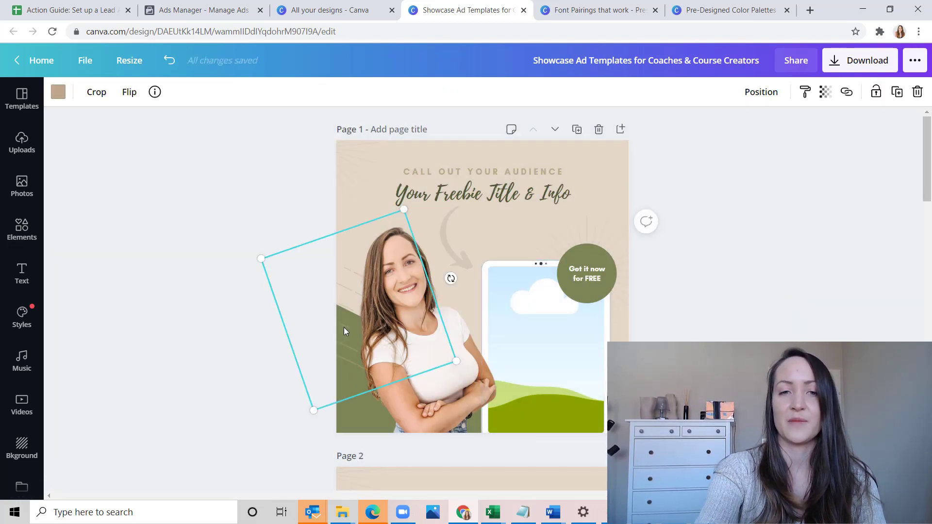
key("Escape")
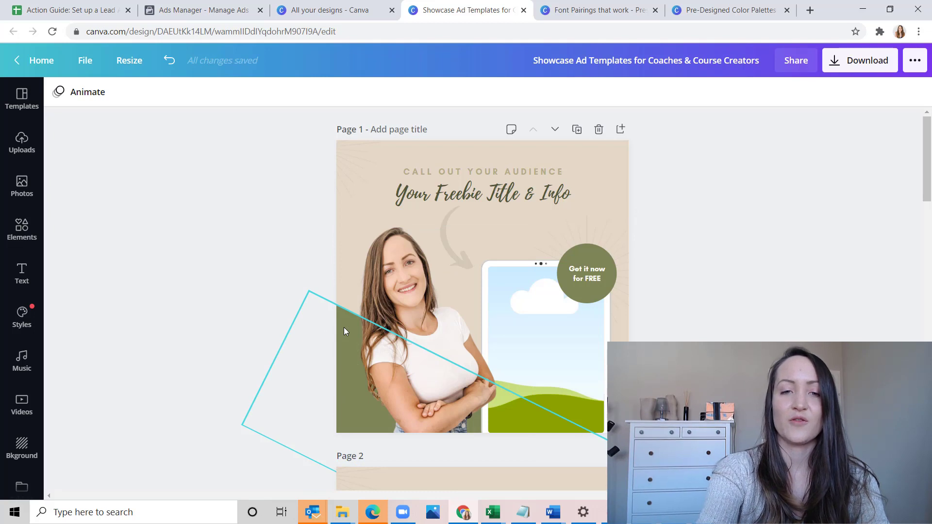
key("ctrl+z")
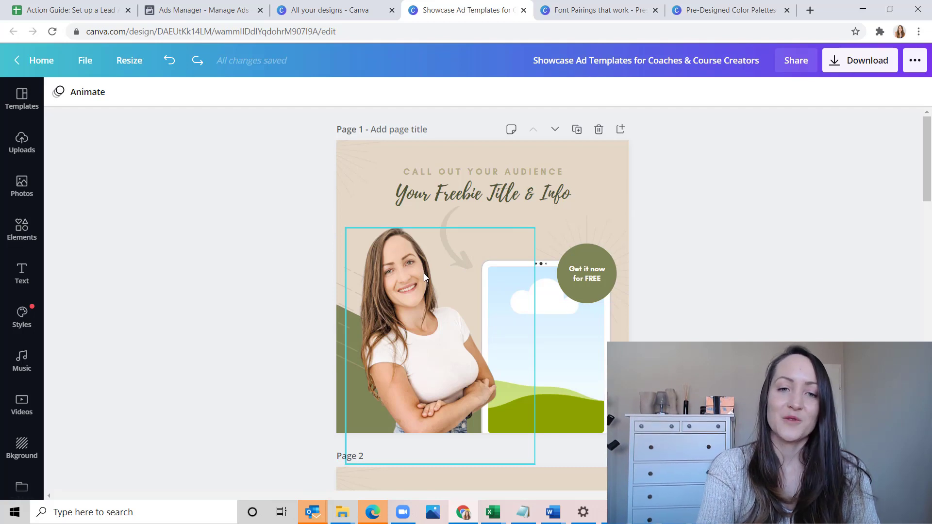
Replace the woman's cutout photo on page 1 with the uploaded portrait photo, enlarged slightly over the lower part of the page
left_click(10, 150)
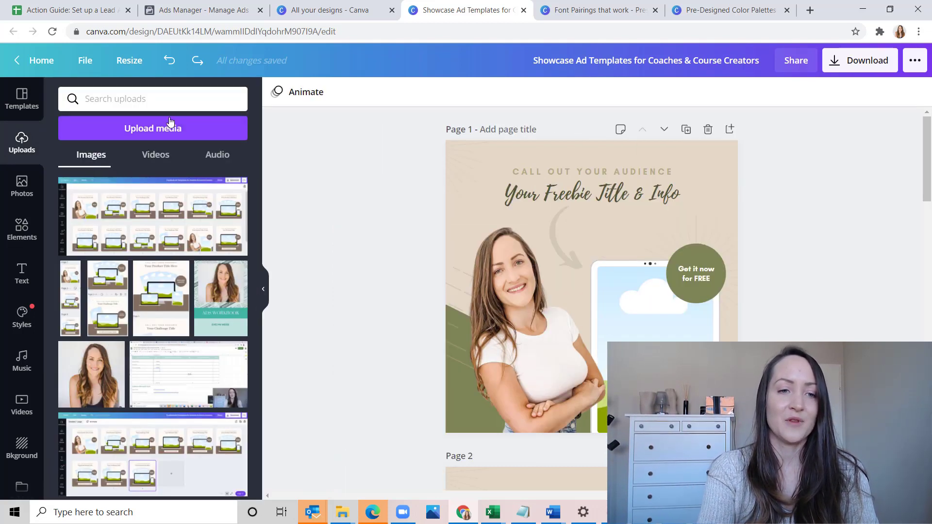
left_click(103, 369)
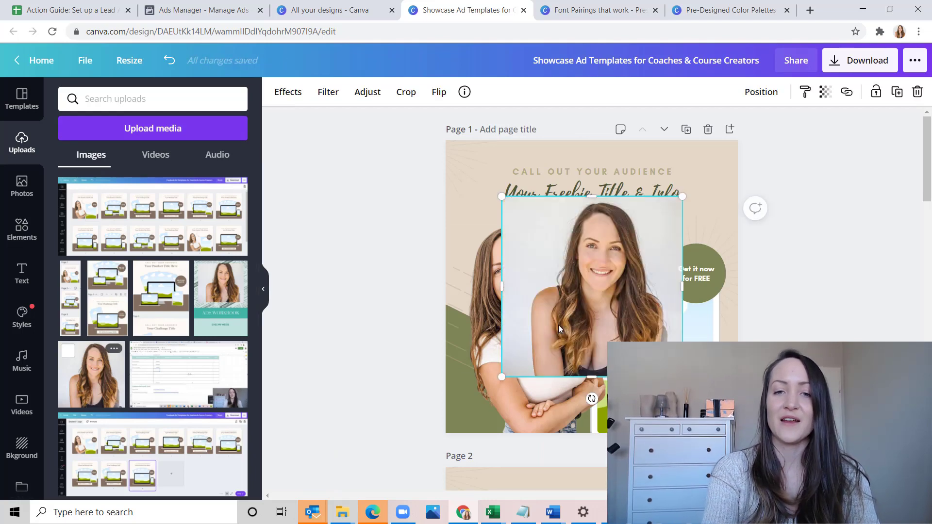
left_click_drag(567, 322, 494, 334)
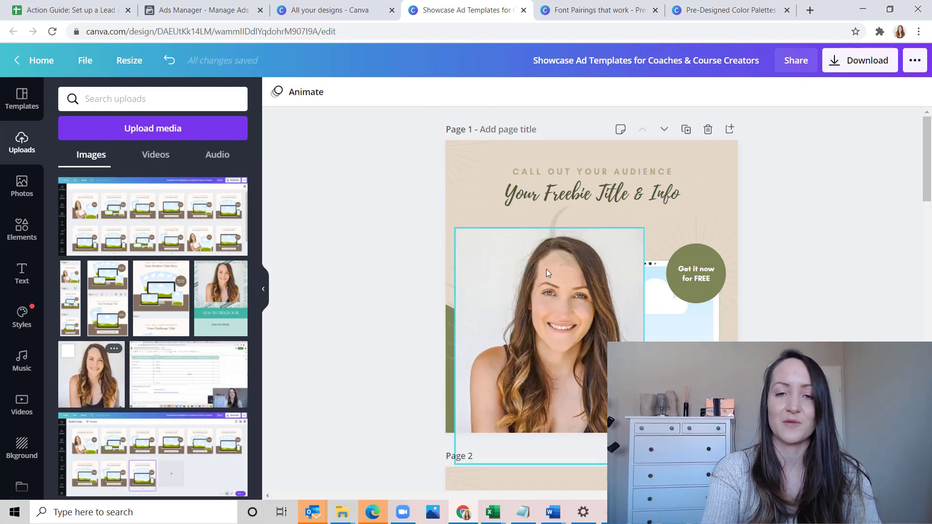
Remove the background from the new portrait photo with Background Remover
left_click(479, 315)
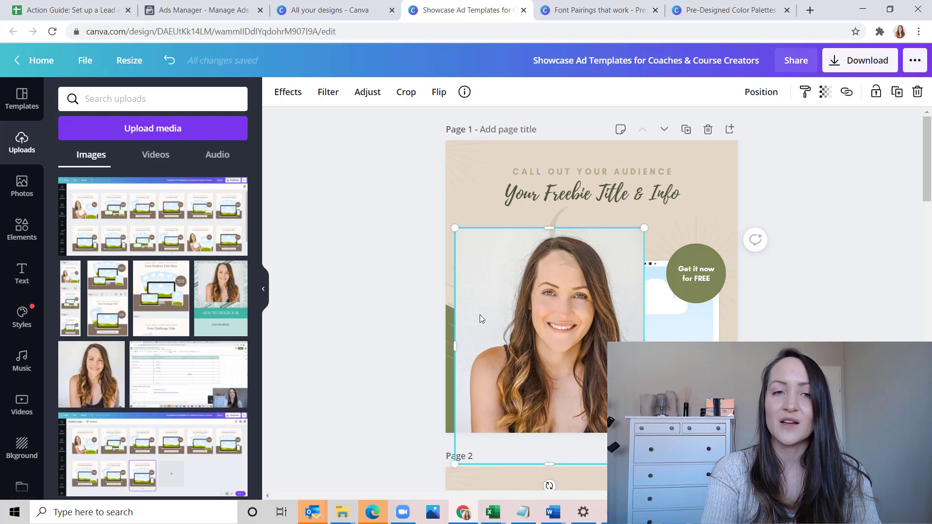
left_click(285, 97)
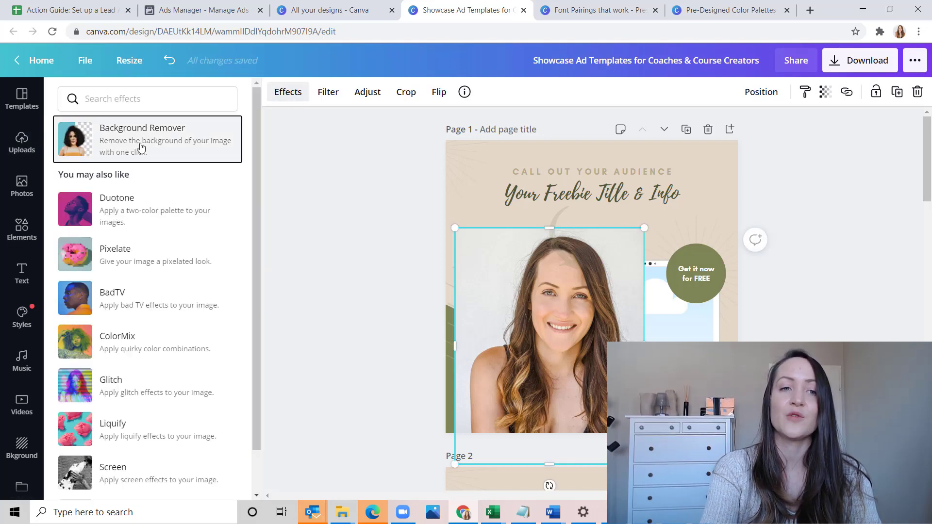
left_click(141, 147)
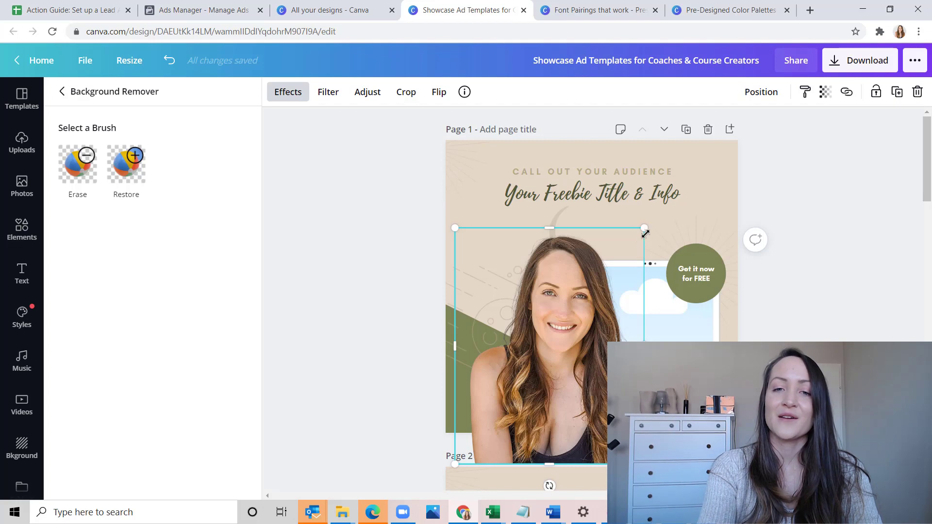
Resize and move the portrait cutout so it sits beside the tablet mockup, with its lower edge on the bottom of page 1
left_click_drag(645, 234, 605, 272)
left_click_drag(548, 379, 540, 353)
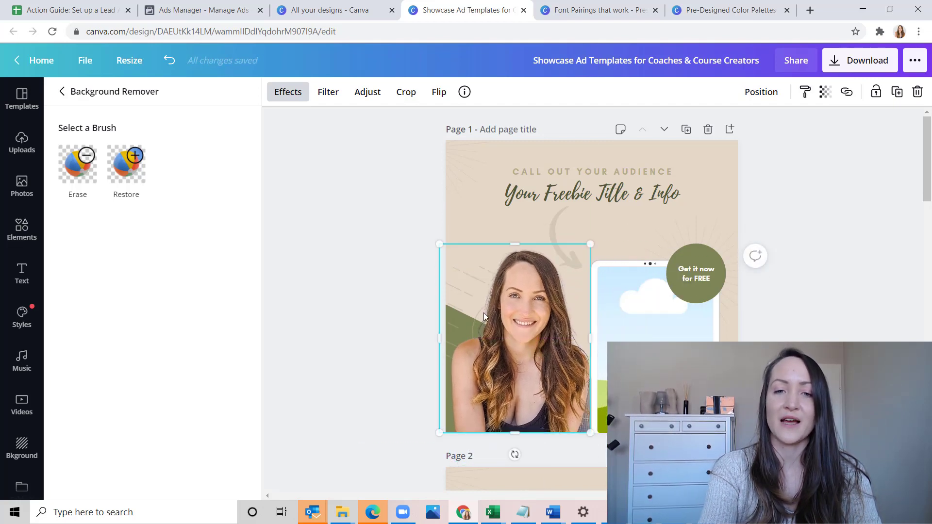
left_click_drag(435, 248, 407, 231)
left_click(391, 245)
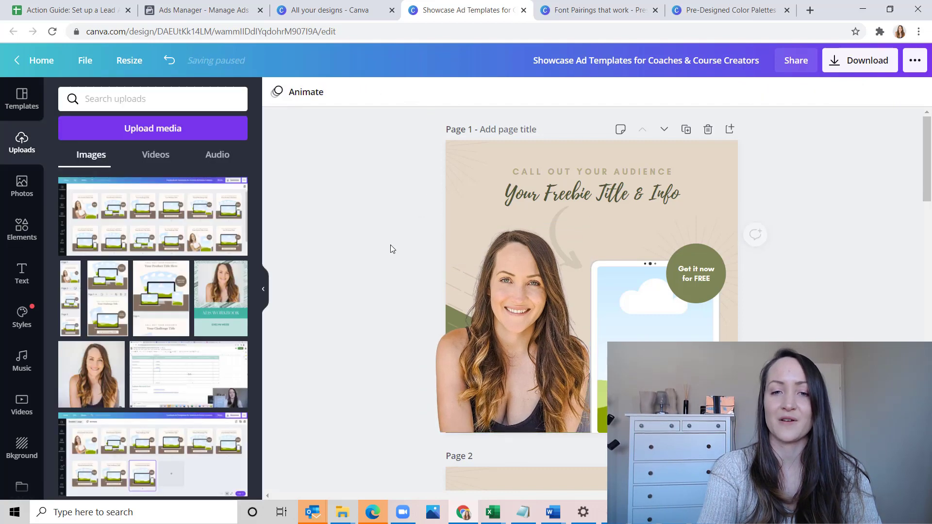
Crop the portrait's overhanging side to the page edge and enlarge the photo slightly towards the tablet mockup
left_click(491, 342)
left_click_drag(422, 332, 445, 335)
left_click(379, 357)
left_click(534, 375)
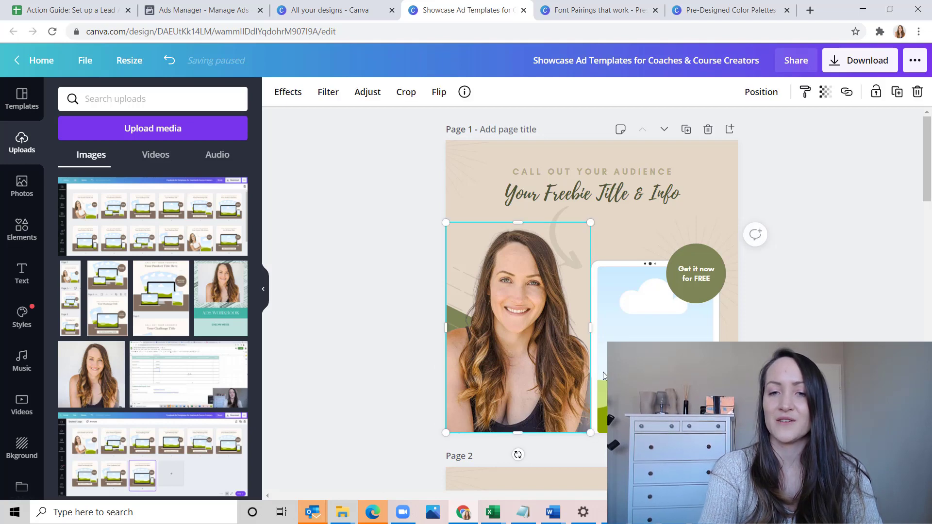
left_click_drag(590, 221, 599, 214)
left_click(404, 266)
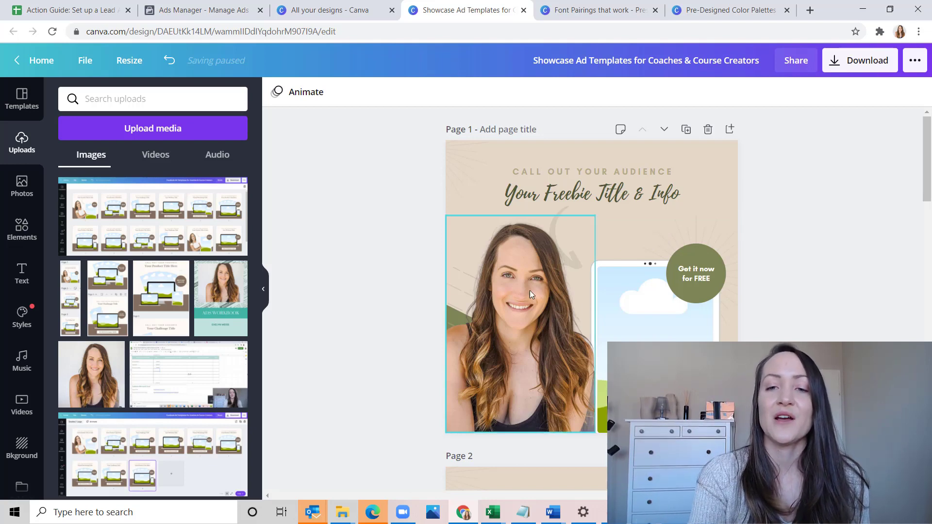
Open the Branding Manual Template from all your designs to use as the freebie shown in the tablet mockup
left_click(637, 333)
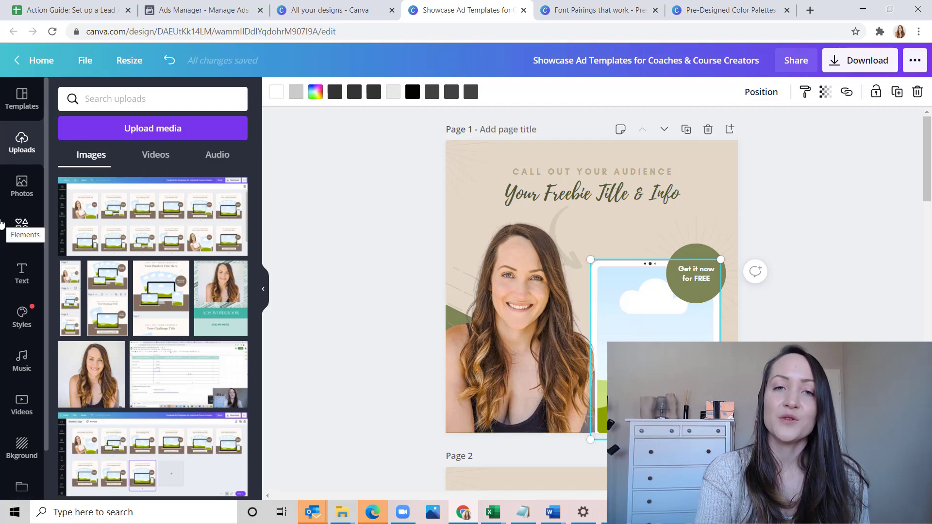
left_click(335, 10)
scroll(344, 308, "down", 2)
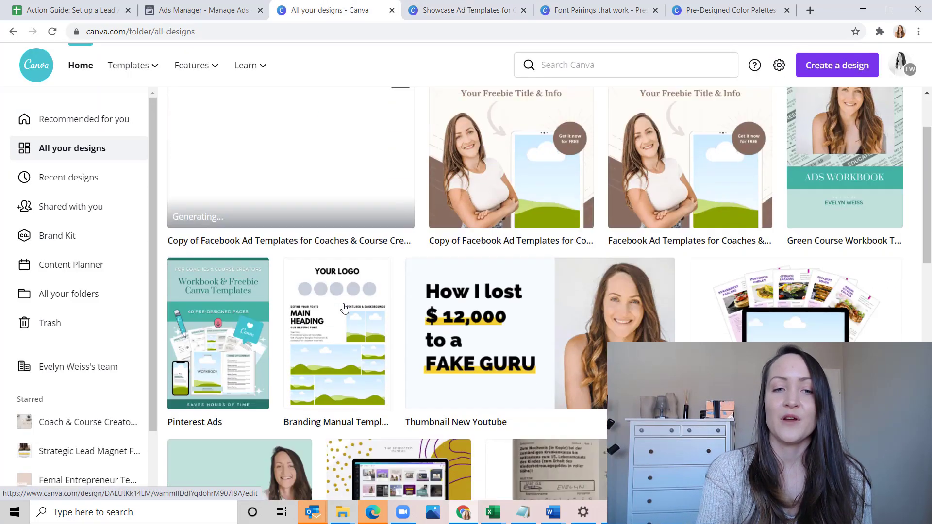
left_click(323, 324)
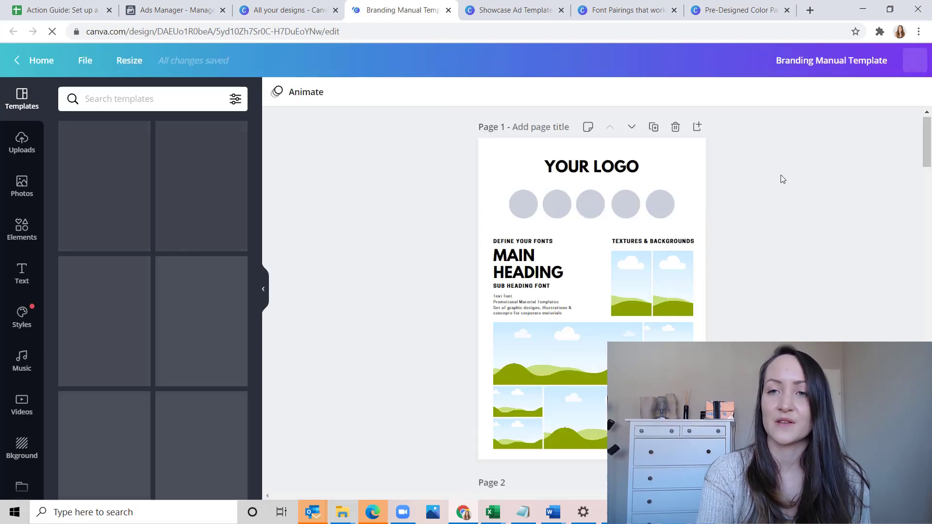
Download only page 1 of the Branding Manual Template as a JPG
left_click(794, 60)
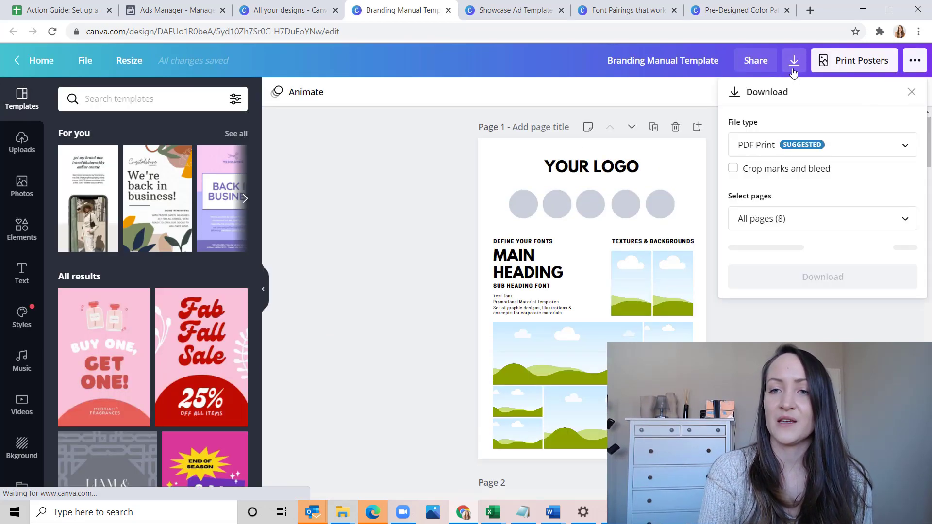
left_click(829, 143)
left_click(799, 116)
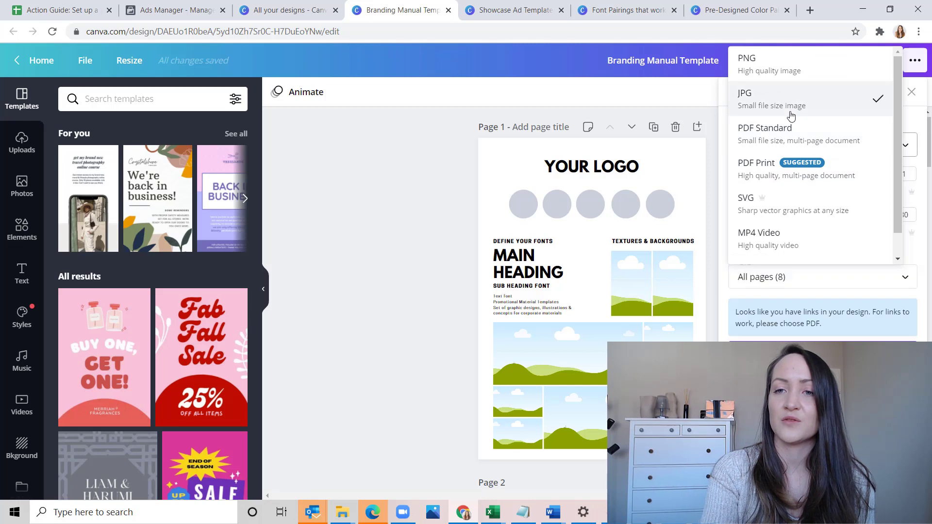
left_click(829, 275)
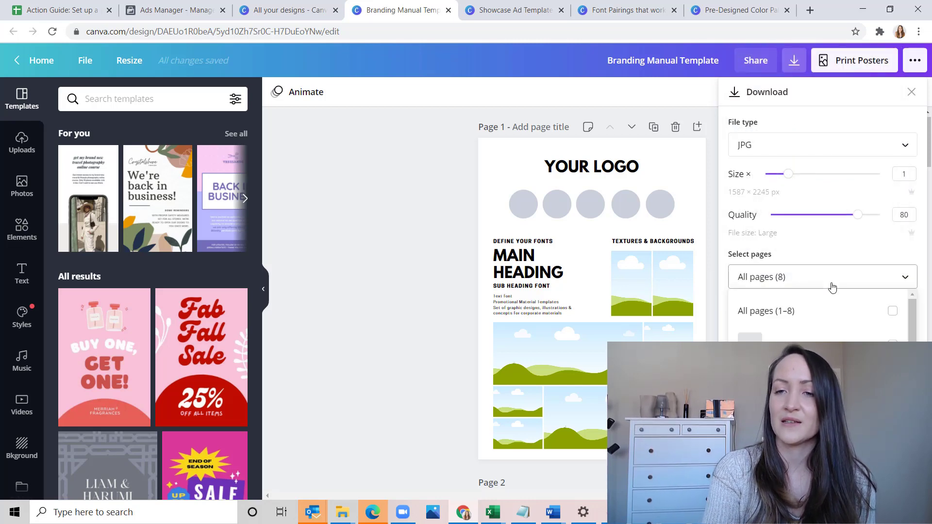
left_click(881, 334)
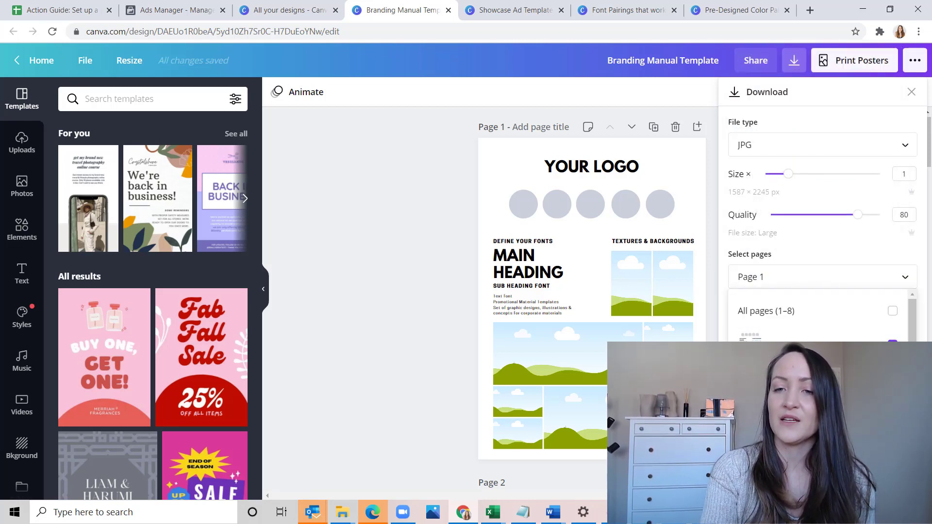
left_click(822, 461)
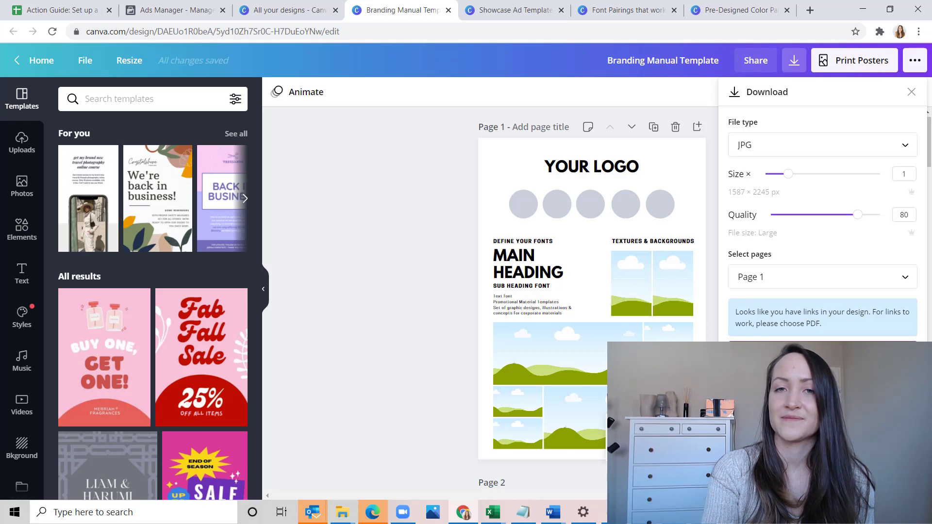
left_click(822, 353)
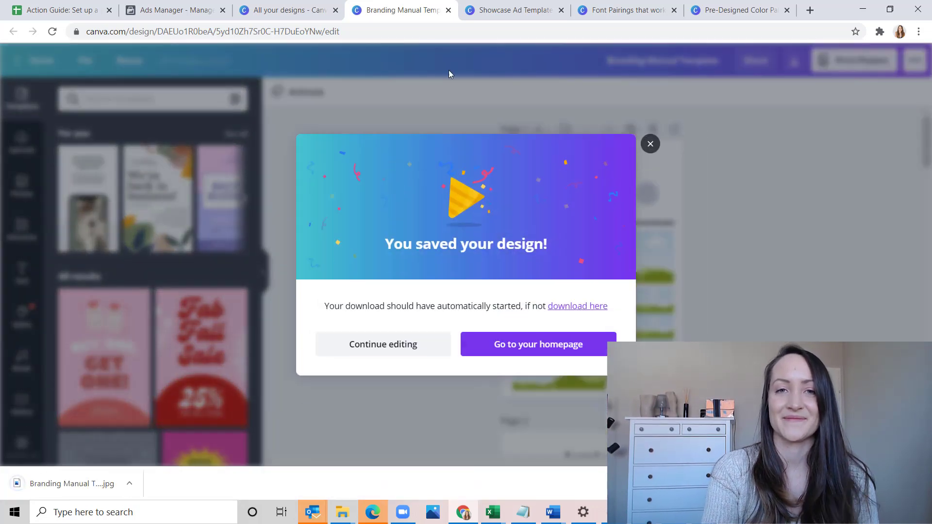
In the Showcase Ad Templates design, upload the downloaded Branding Manual Template JPG and place it in page 1's tablet mockup
left_click(515, 10)
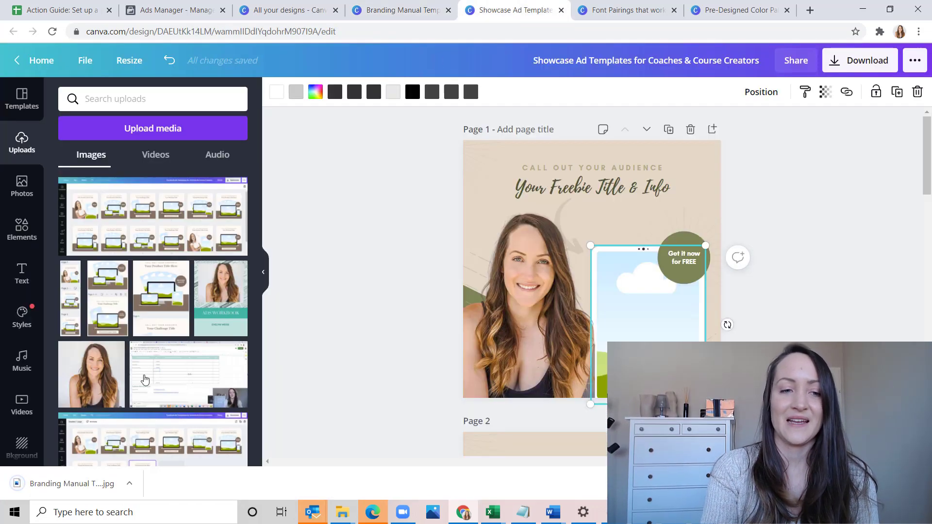
left_click_drag(68, 483, 156, 243)
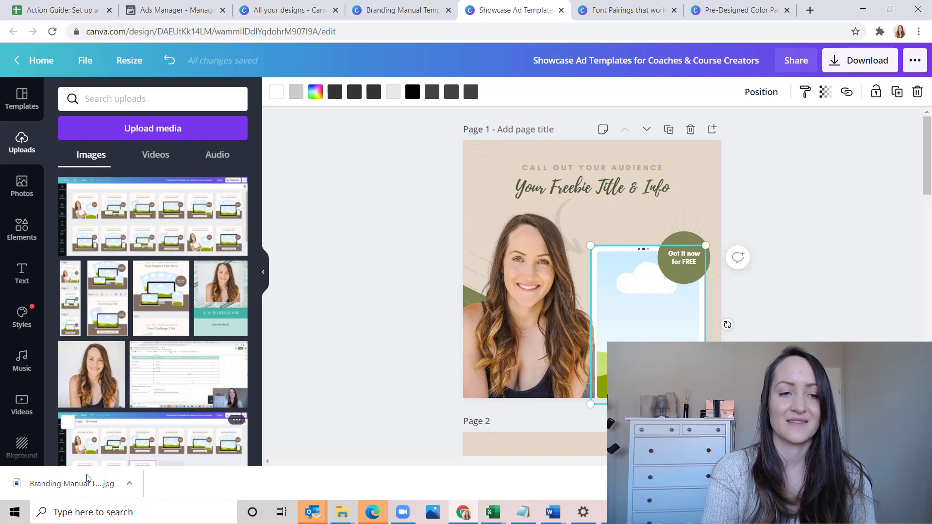
left_click_drag(88, 481, 210, 230)
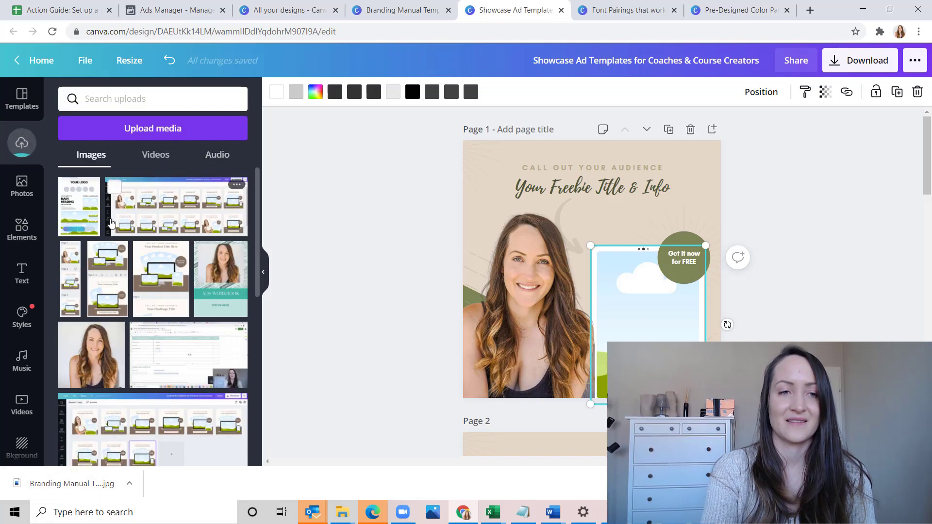
left_click_drag(80, 208, 650, 296)
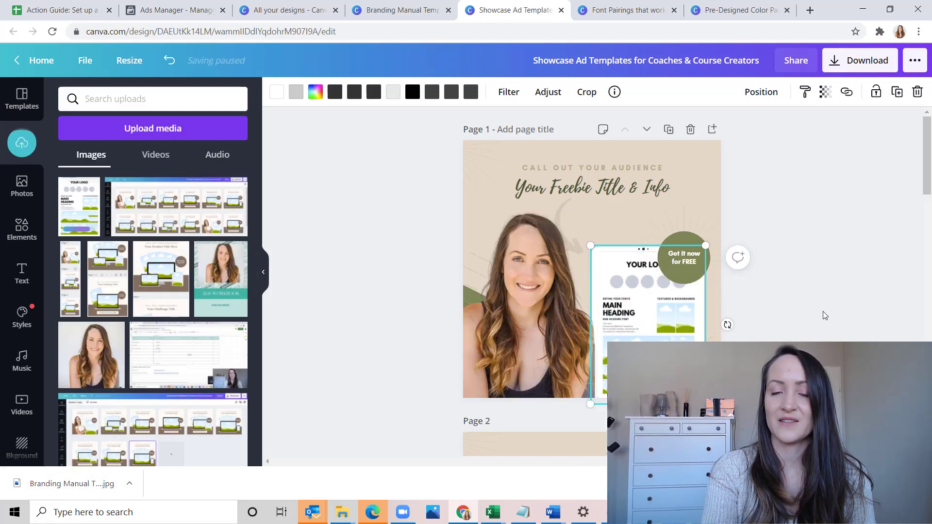
left_click(823, 315)
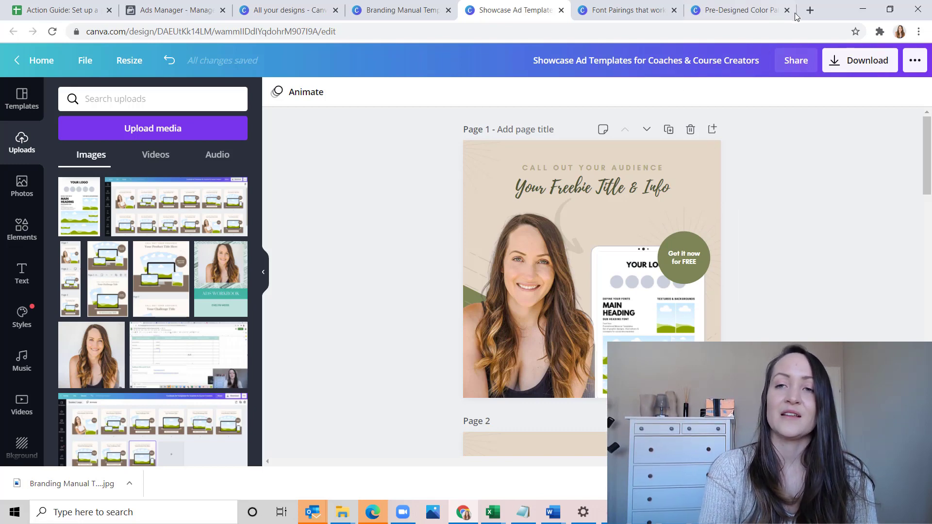
Open the PDF to Image converter at pdftoimage.com in a new browser tab
left_click(810, 10)
type("t")
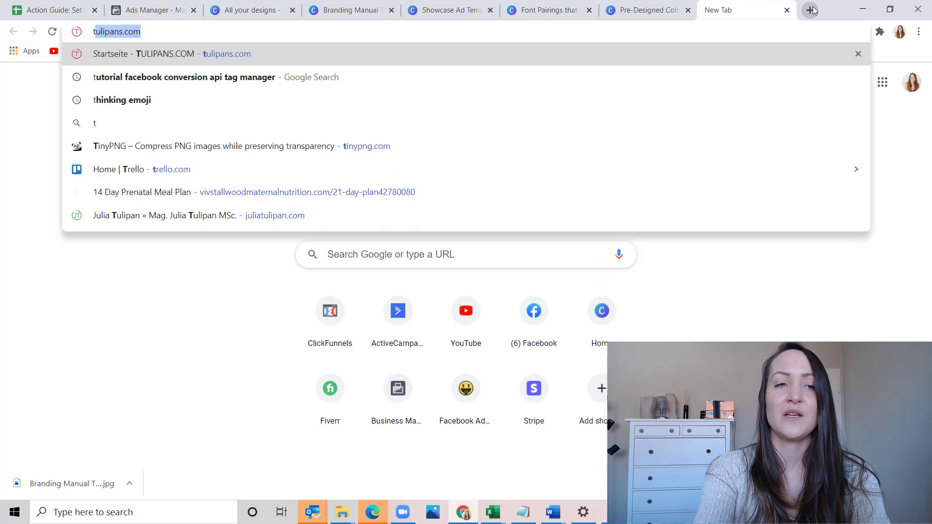
key("BackSpace")
key("BackSpace")
type("pdf")
key("Return")
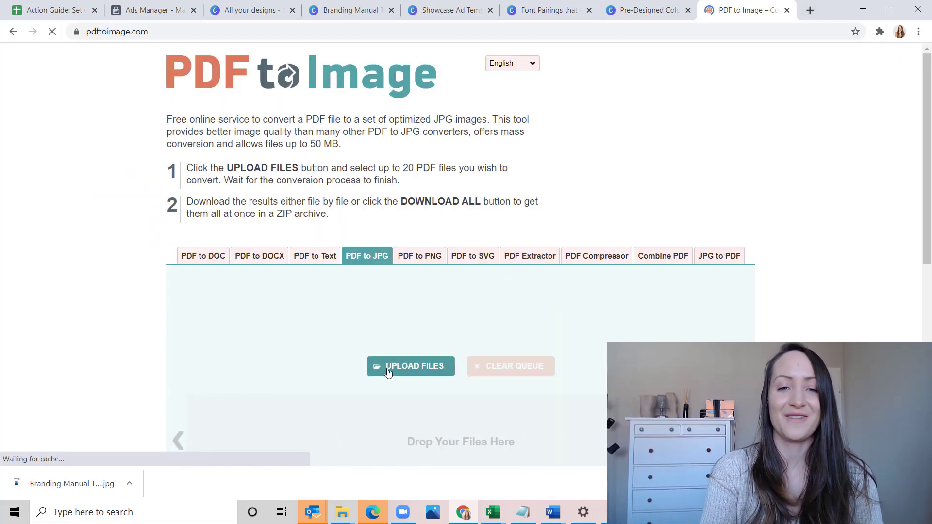
Upload the PDF "0 to Audience Workshop Slide Deck (1)" from Downloads to the PDF to JPG converter
left_click(388, 371)
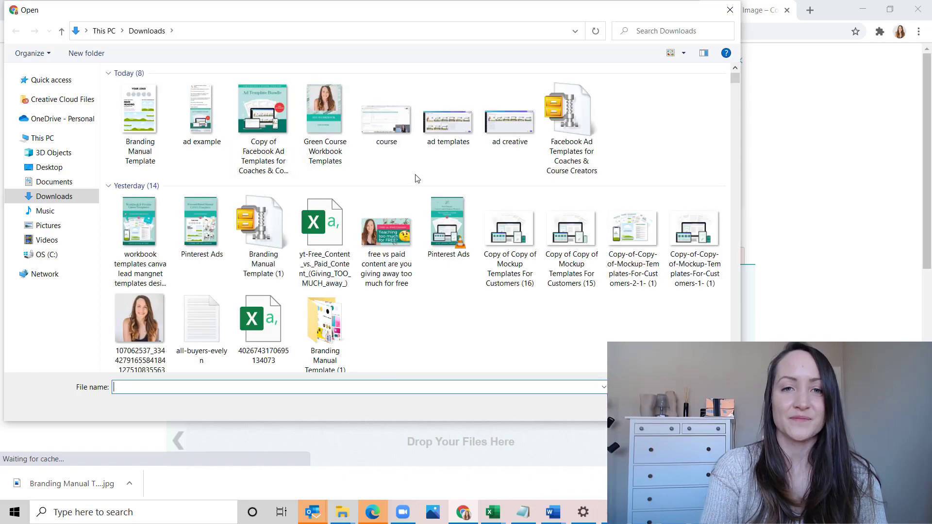
scroll(416, 178, "down", 6)
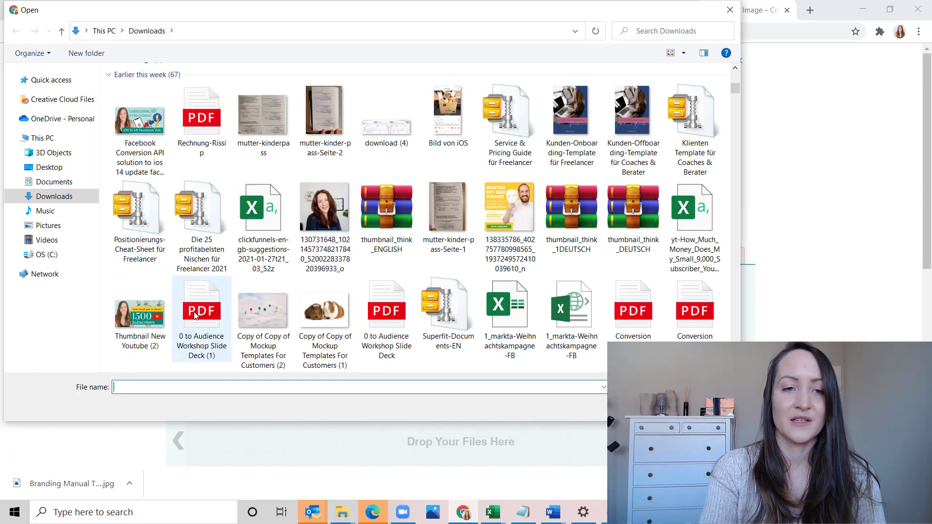
left_click(195, 315)
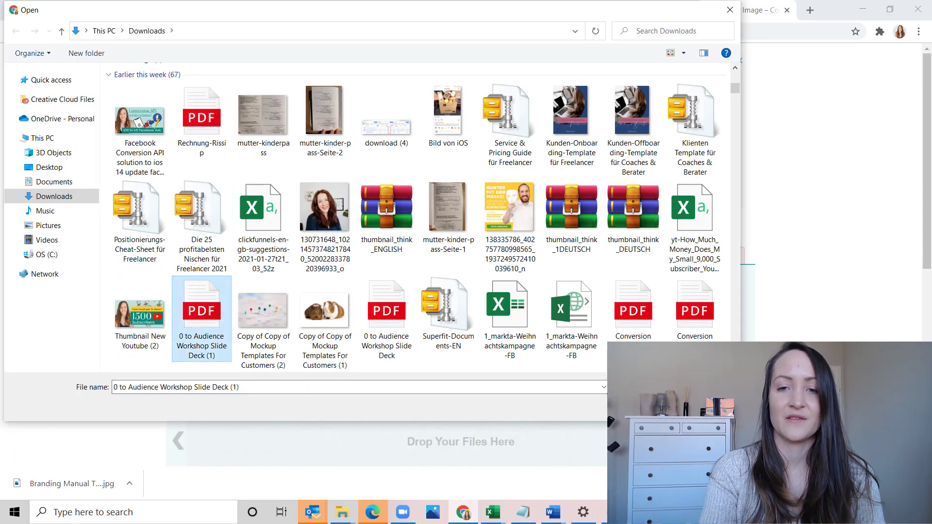
left_click(648, 408)
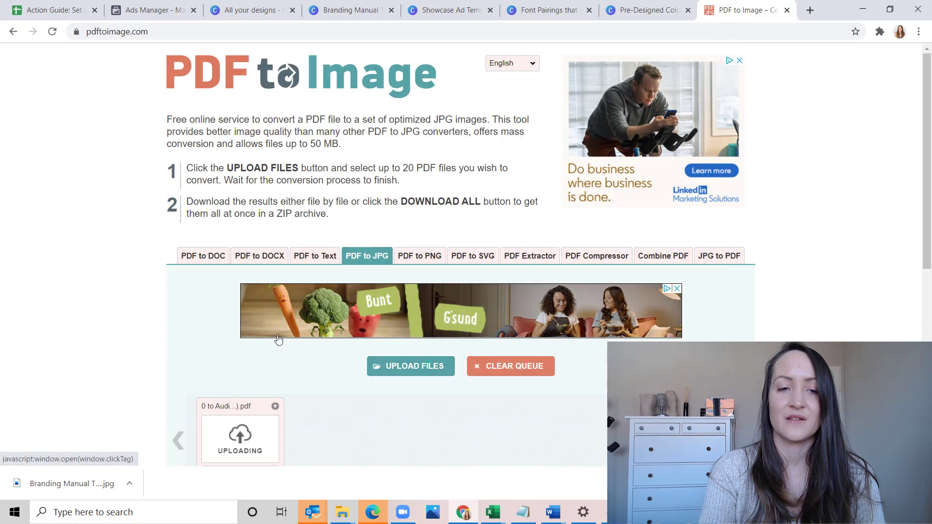
Download the converted JPGs of the "0 to Audience Workshop Slide Deck (1)" PDF as a ZIP once conversion finishes
scroll(278, 340, "down", 4)
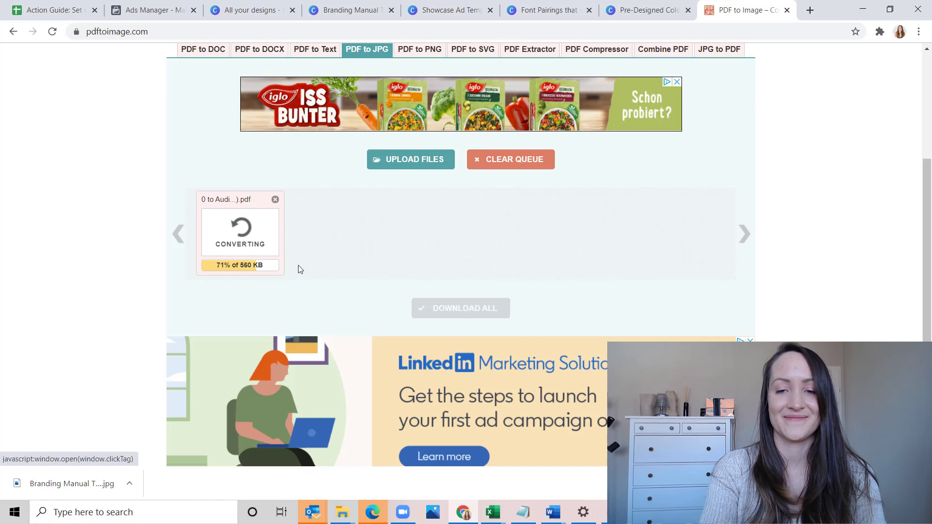
left_click(613, 512)
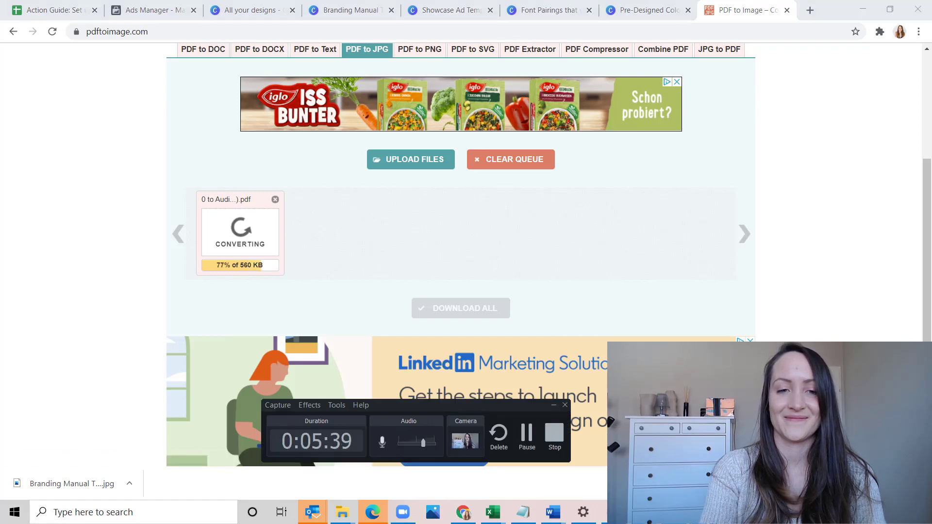
left_click(613, 512)
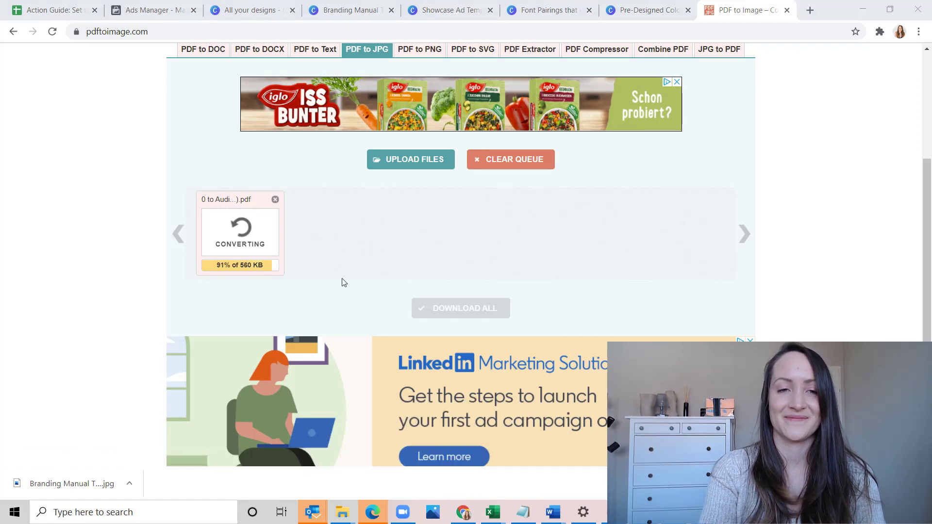
left_click(243, 265)
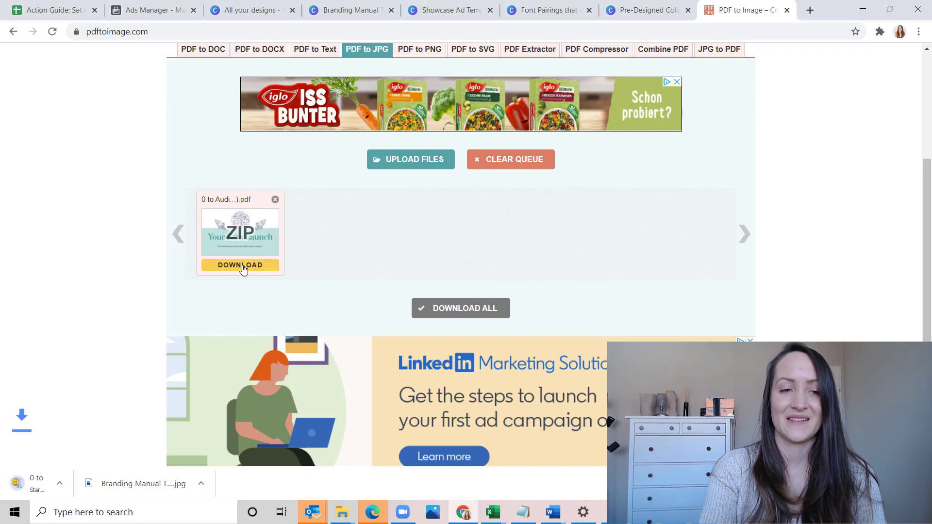
Extract the "0 to Audience Workshop Slide Deck (1)" ZIP in the Downloads folder and open the extracted folder
mouse_move(342, 517)
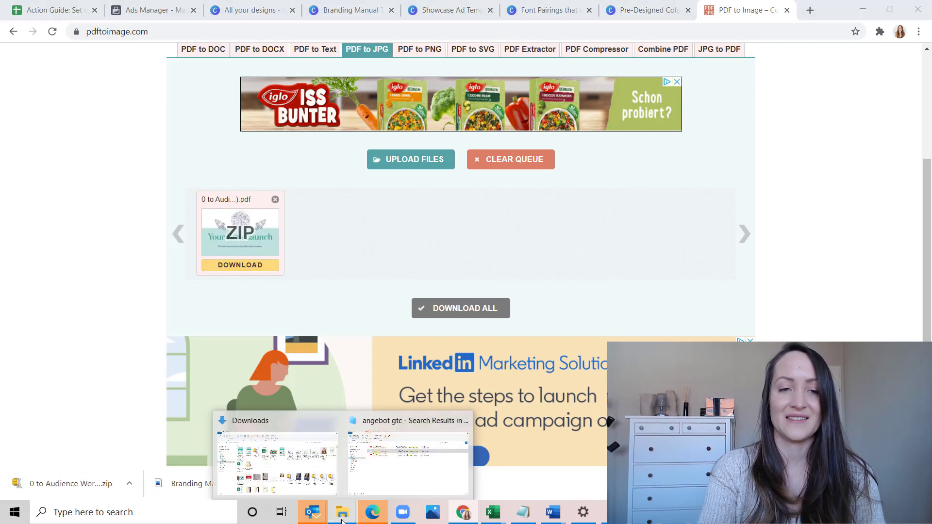
left_click(262, 441)
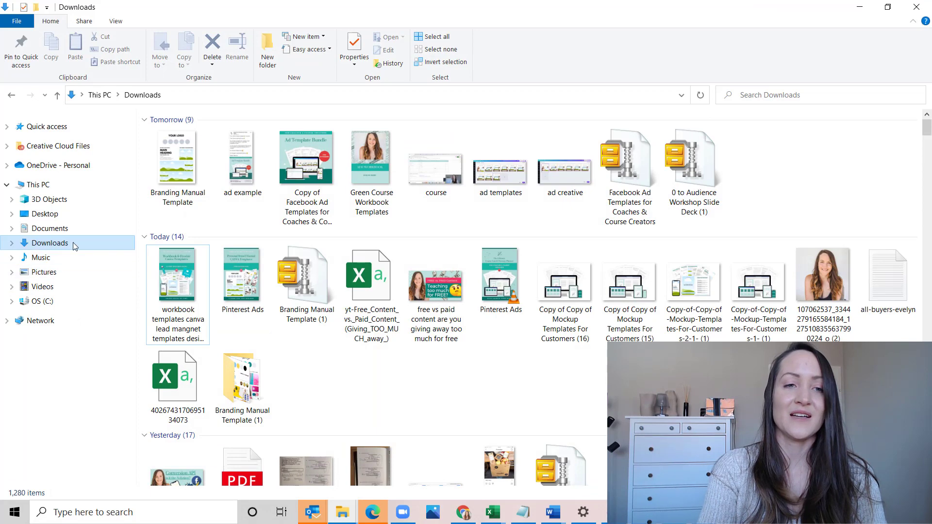
left_click(150, 182)
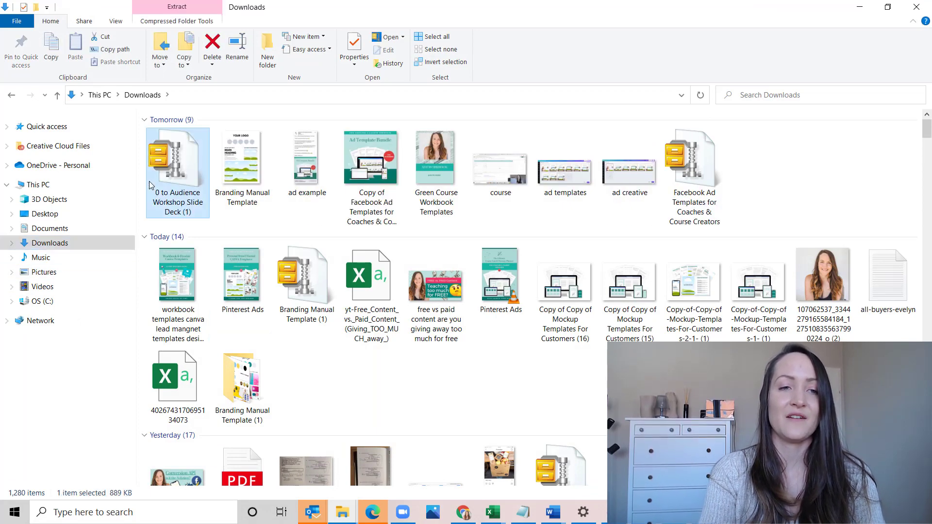
right_click(150, 181)
left_click(207, 325)
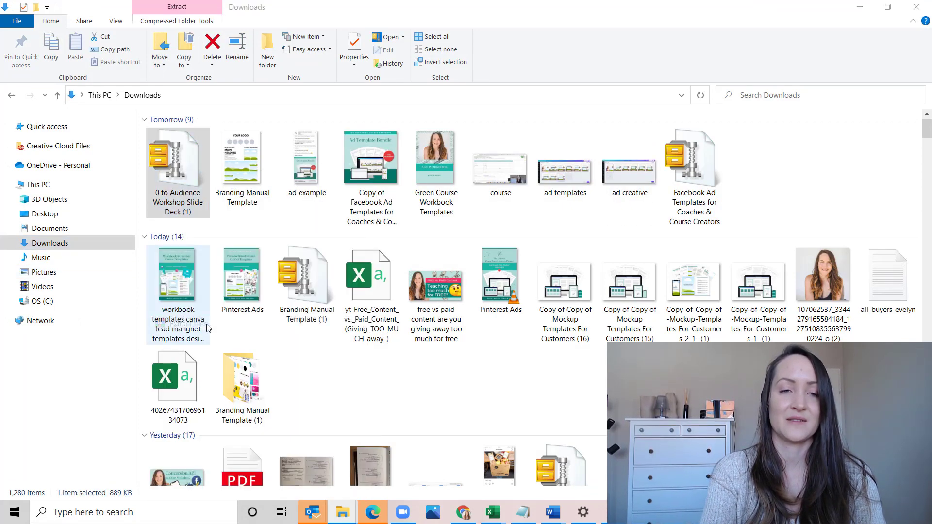
left_click(499, 378)
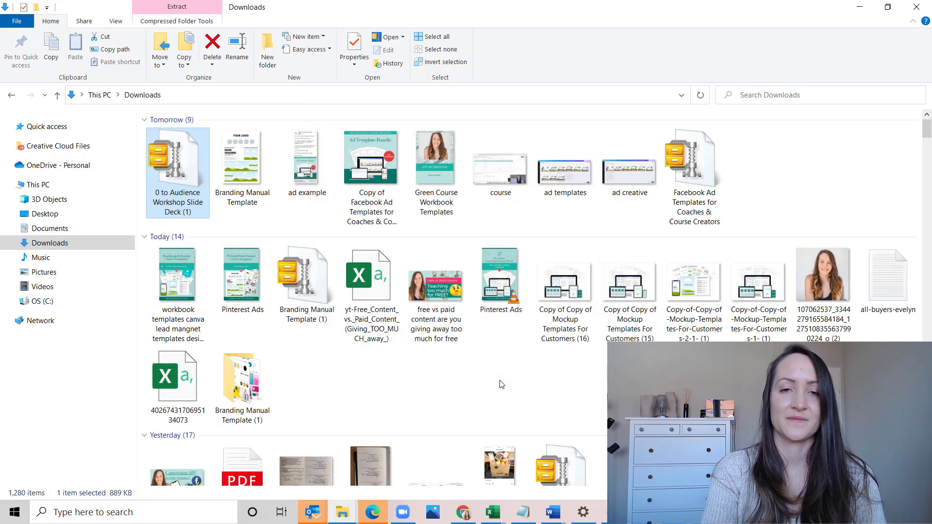
double_click(771, 172)
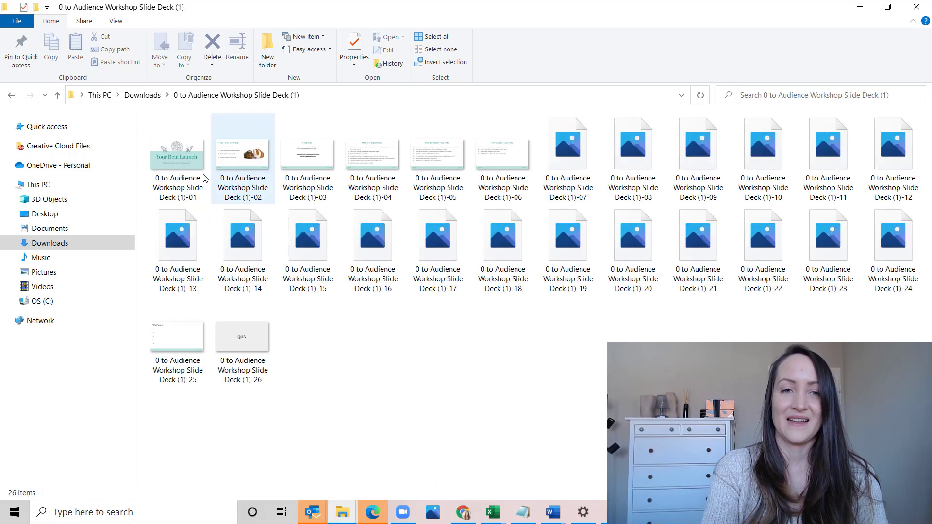
Upload slide image 02 to the Showcase Ad Templates design, try it in page 1's tablet mockup, and empty the mockup again
left_click_drag(182, 173, 187, 260)
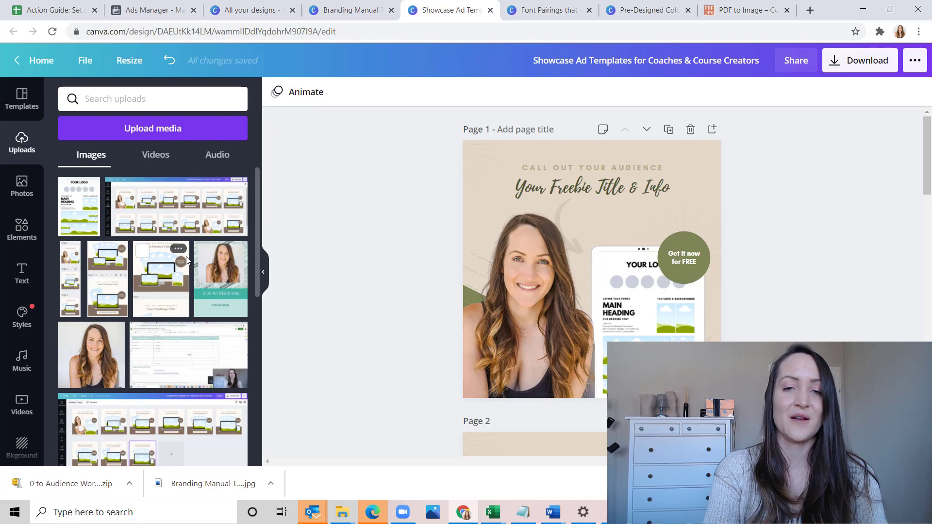
left_click_drag(122, 212, 774, 316)
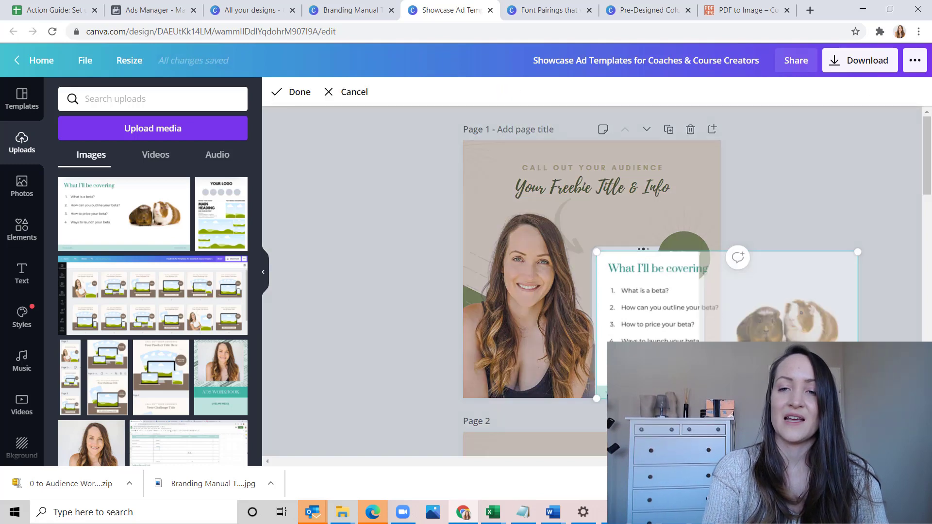
key("Escape")
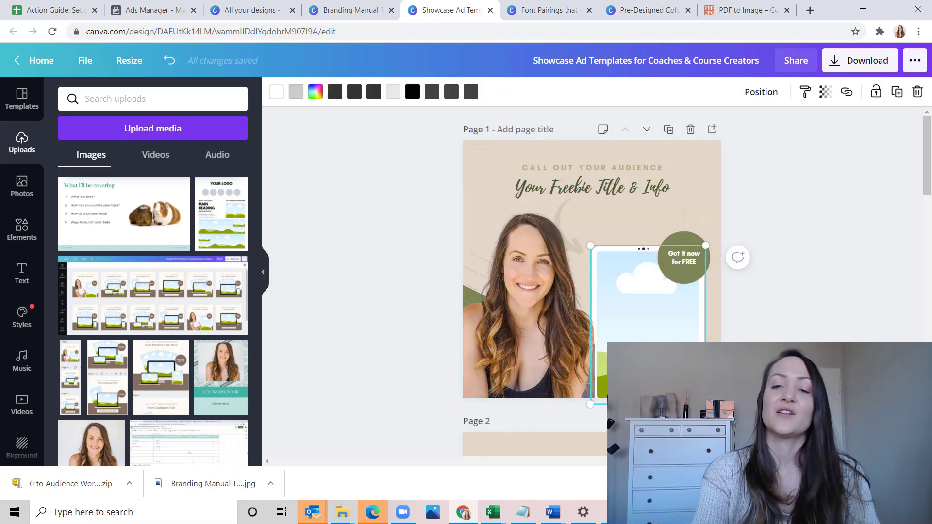
key("Escape")
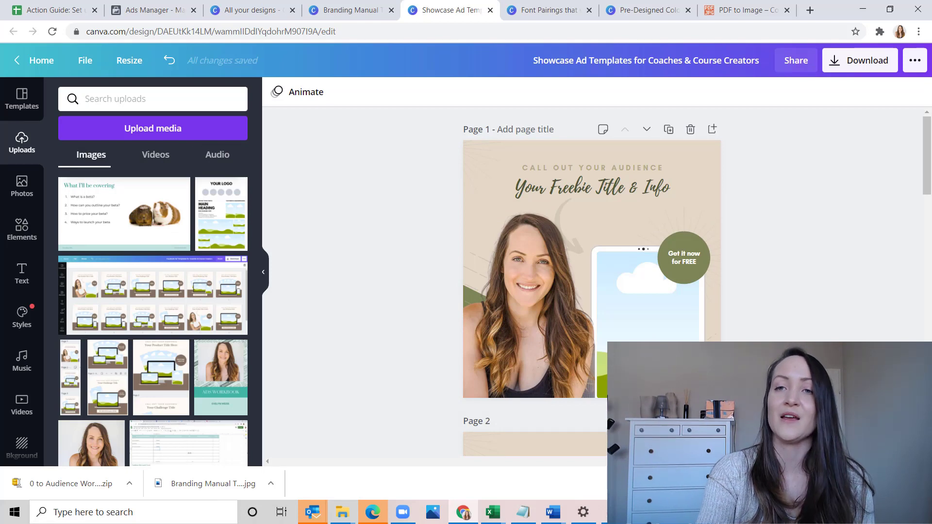
Open loom.com in a new browser tab
left_click(810, 10)
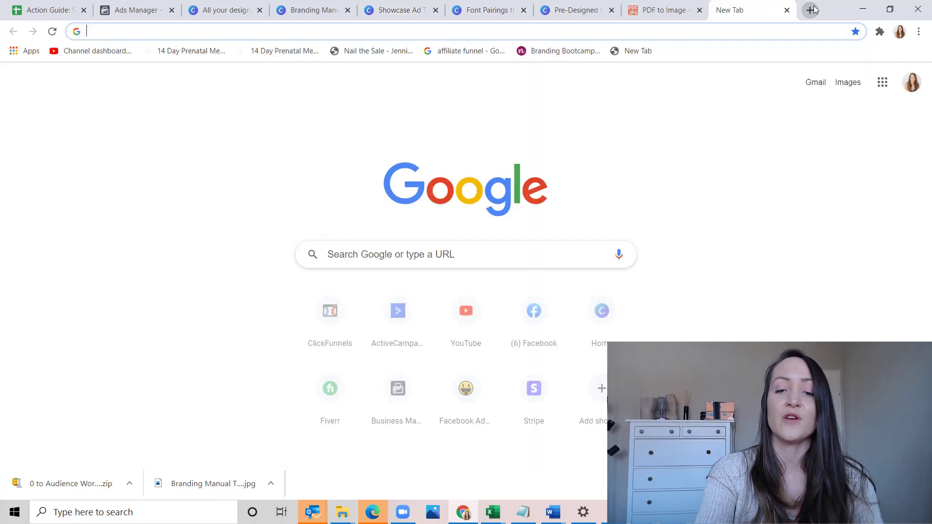
type("loom.com")
key("Return")
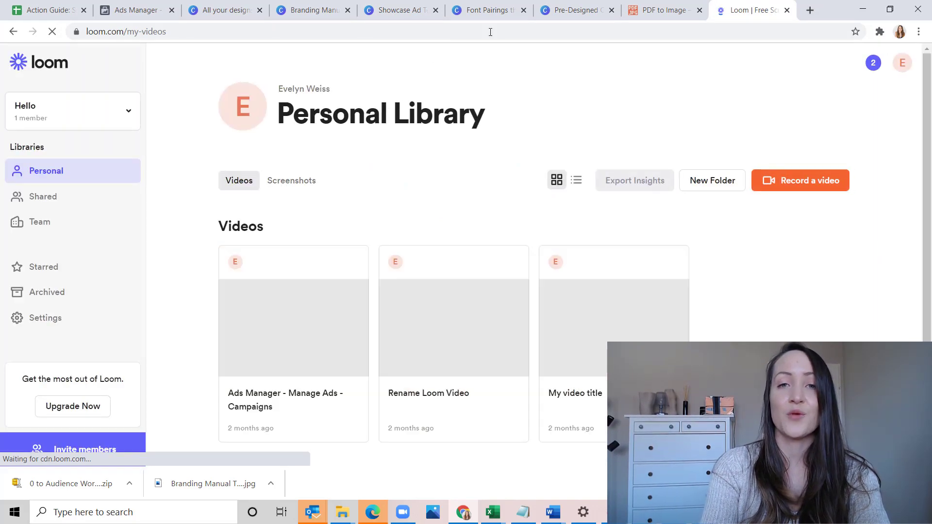
left_click(575, 13)
left_click(497, 19)
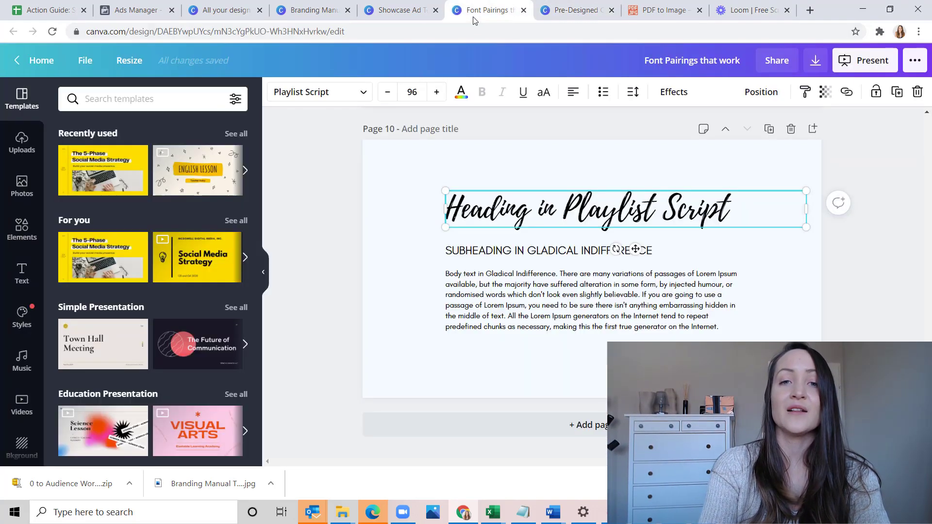
left_click(896, 285)
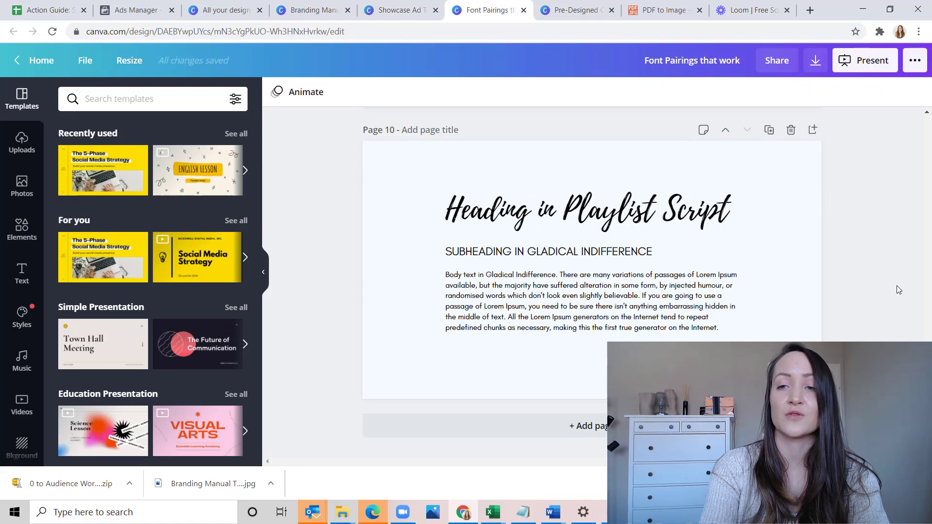
scroll(895, 285, "up", 15)
scroll(896, 286, "up", 20)
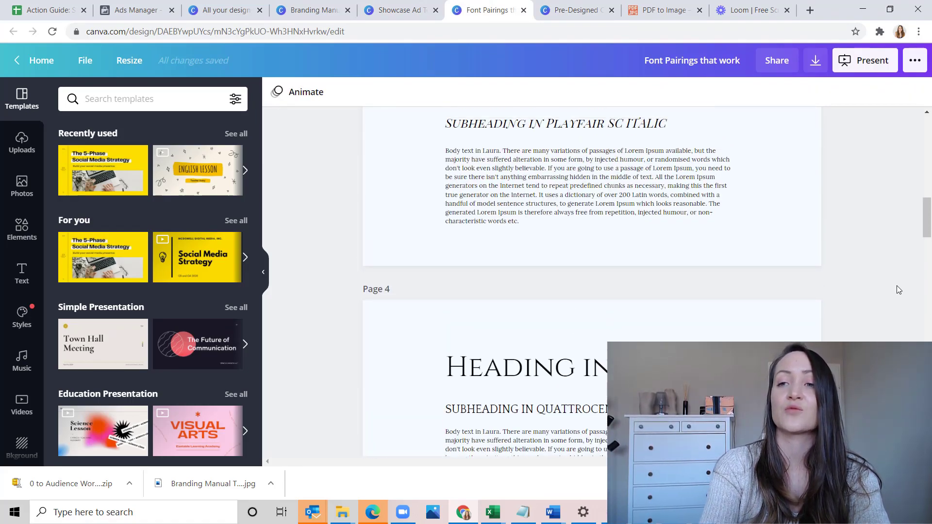
In the Showcase Ad Templates design, place the uploaded 22.0 s video in page 1's tablet mockup
left_click(408, 5)
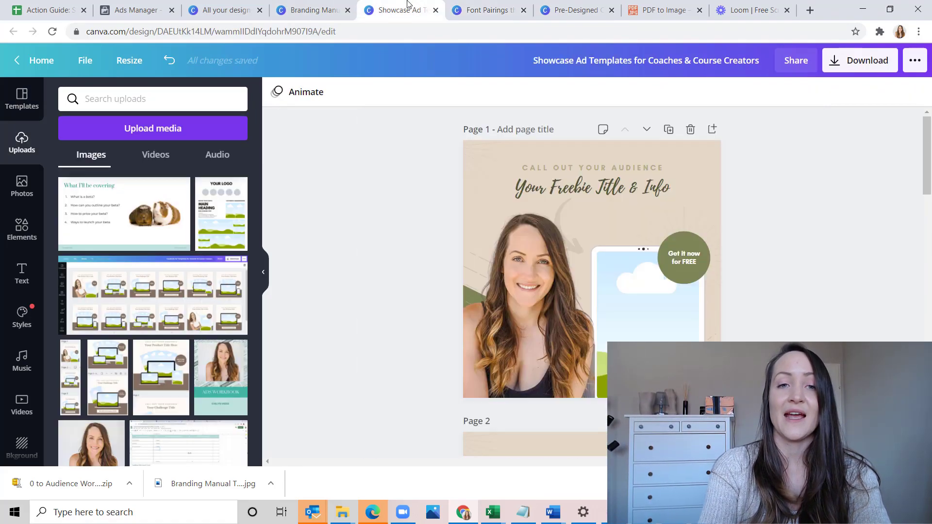
left_click(163, 165)
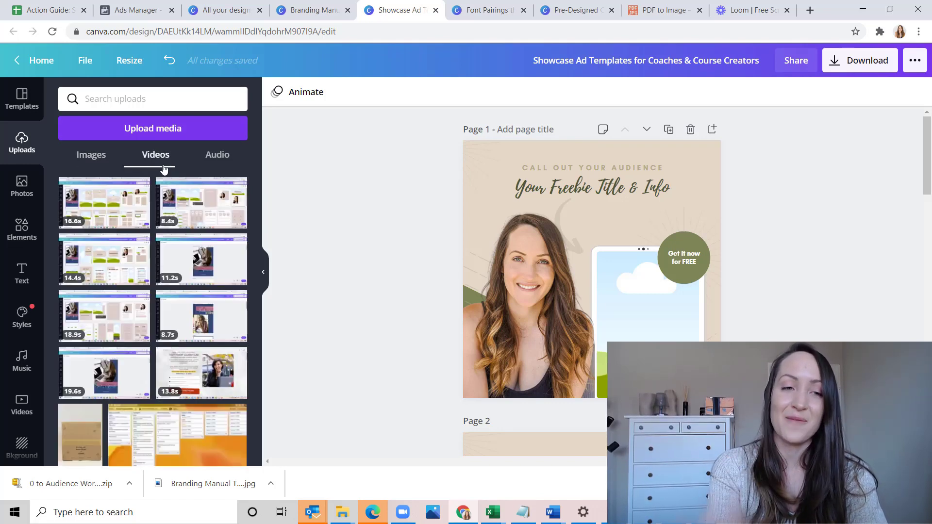
scroll(165, 291, "down", 5)
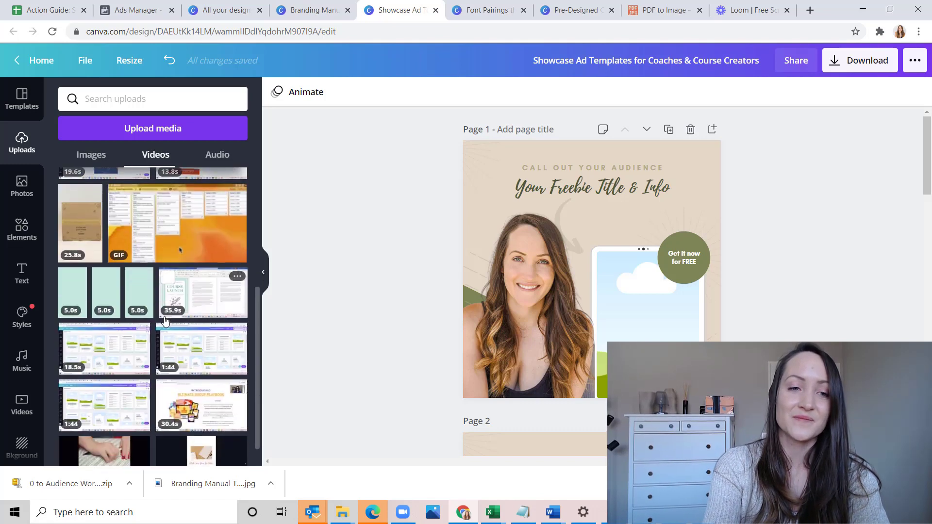
scroll(165, 320, "up", 5)
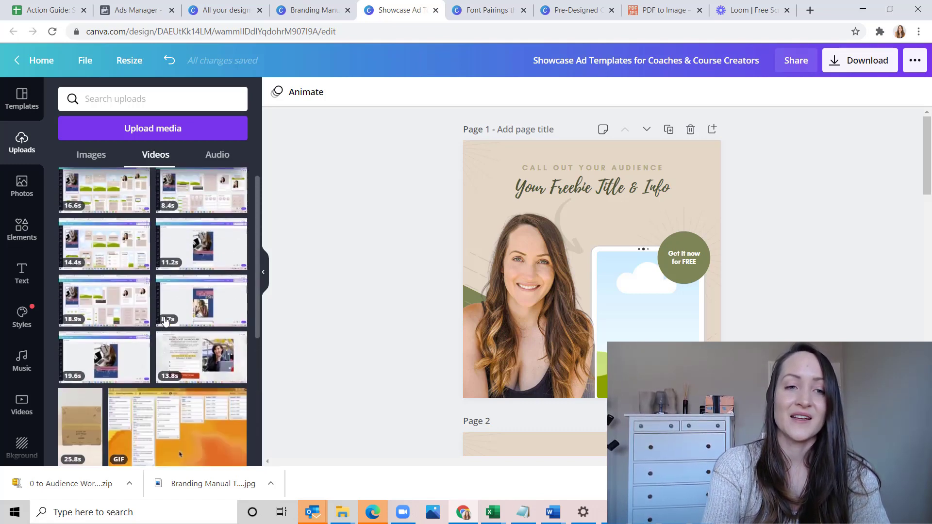
scroll(165, 321, "down", 5)
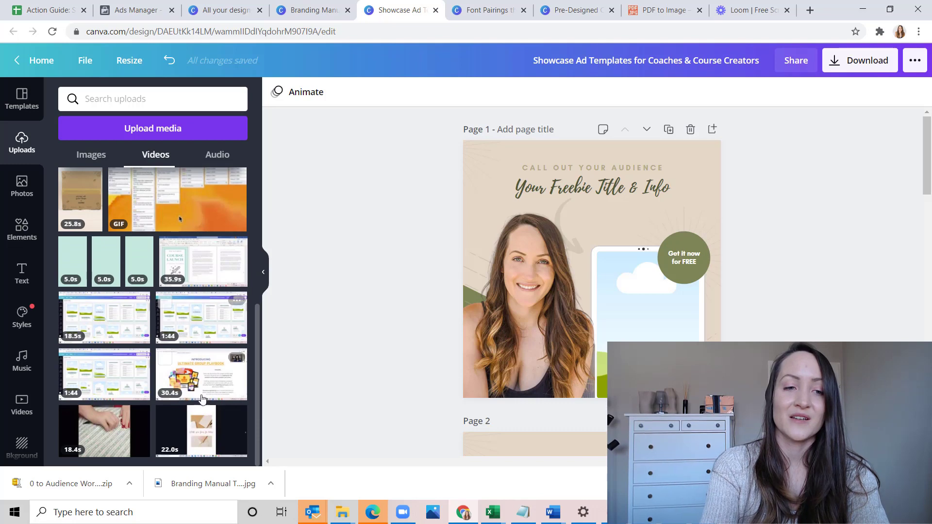
left_click_drag(165, 418, 640, 300)
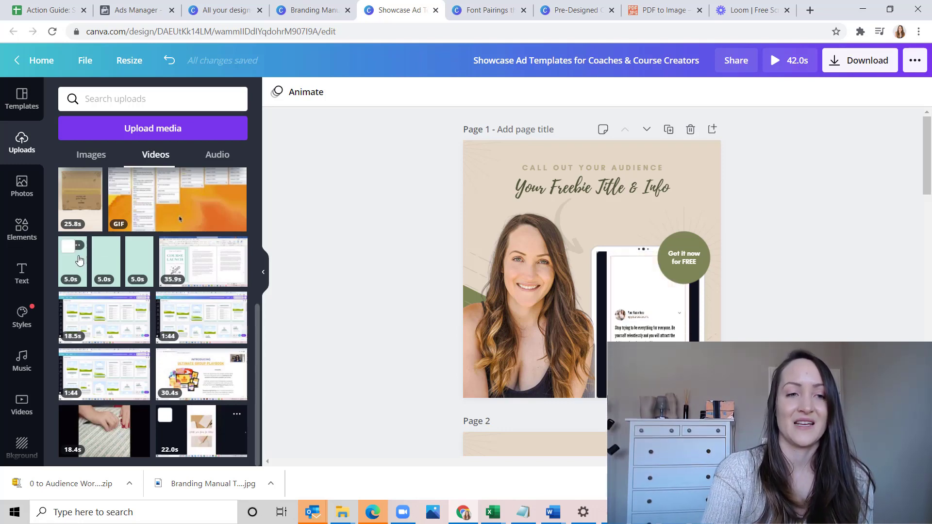
Try the first uploaded 5.0 s video in page 1's tablet mockup, and remove it to leave the placeholder
left_click_drag(79, 261, 628, 323)
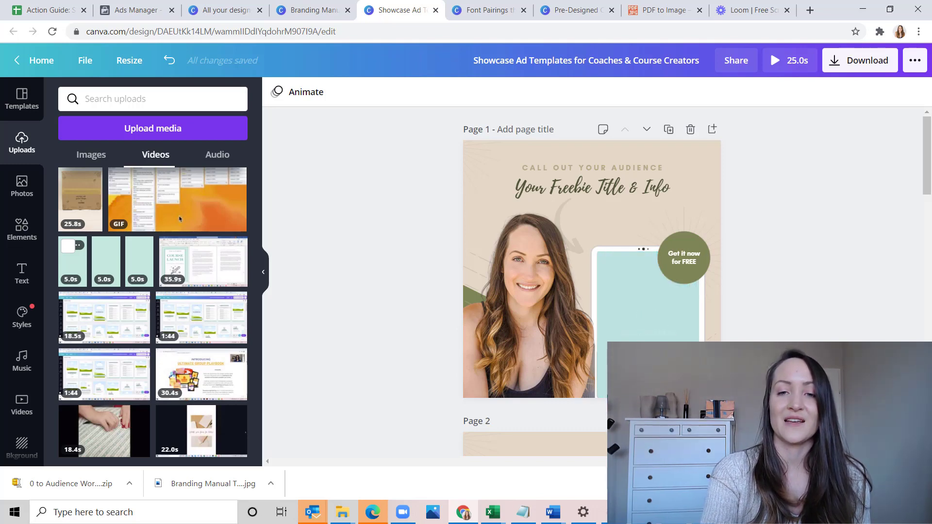
left_click(634, 340)
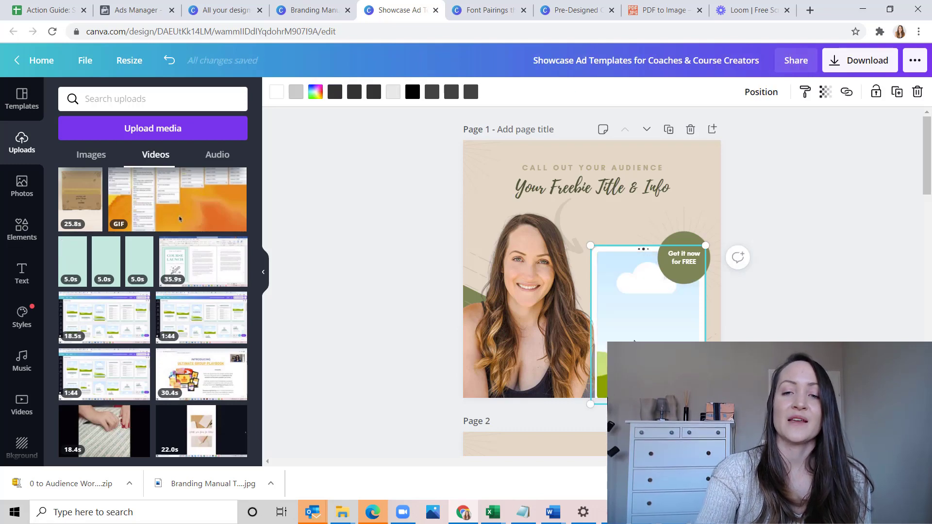
left_click(833, 217)
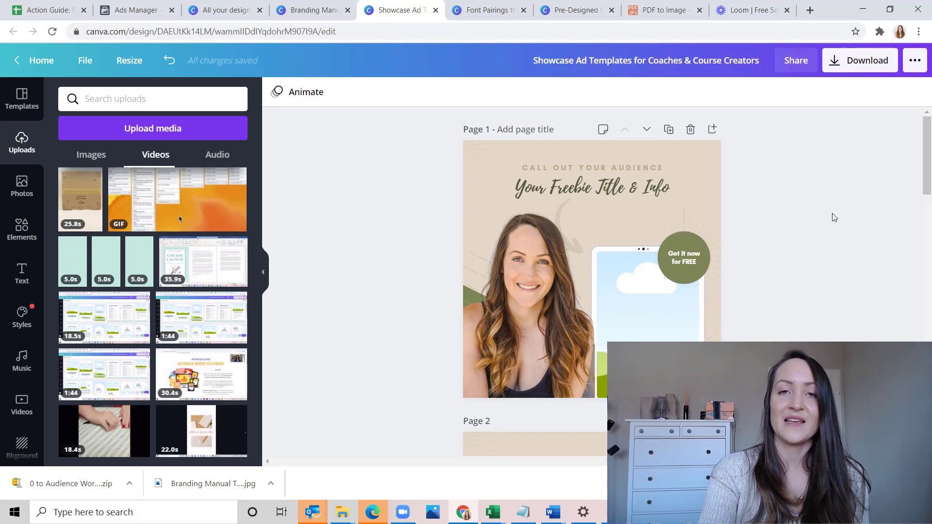
Try the uploaded 35.9 s video in page 2's desktop monitor mockup, and delete it from the mockup
scroll(834, 217, "down", 6)
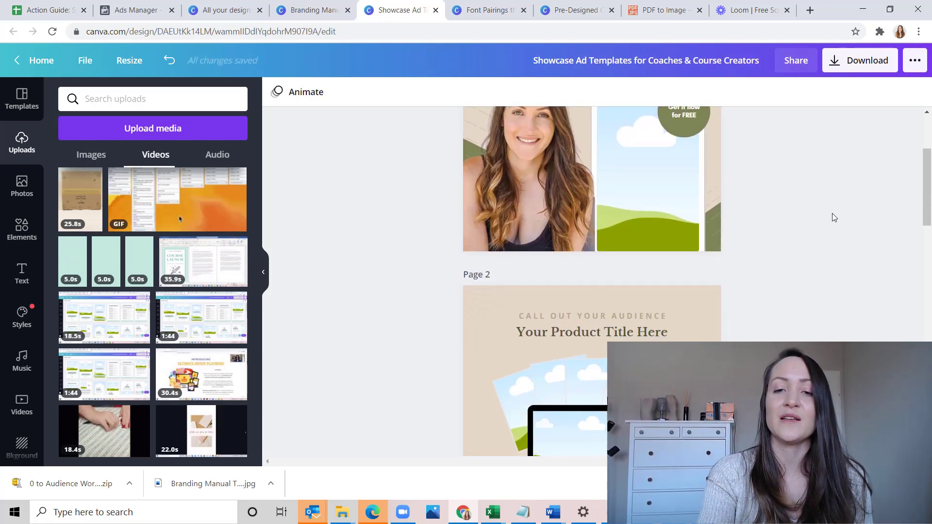
left_click_drag(203, 261, 558, 295)
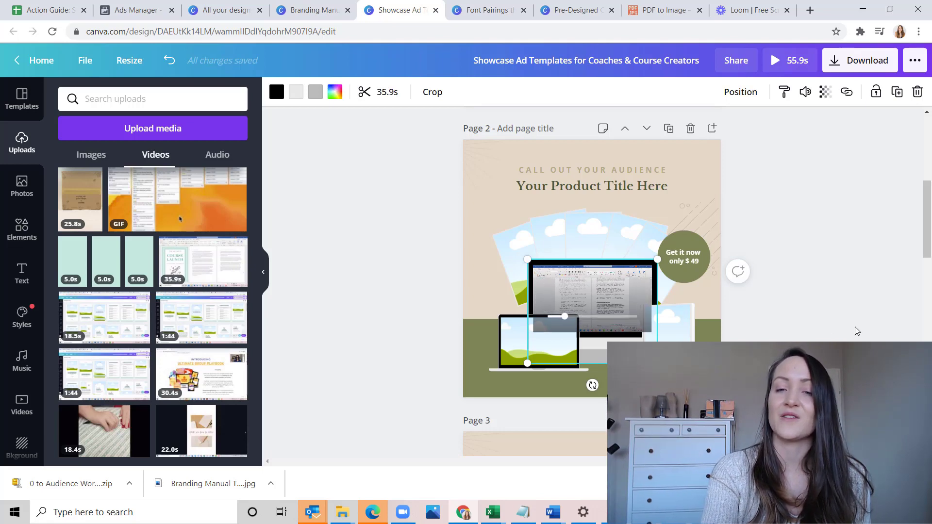
left_click(625, 293)
key("Delete")
scroll(624, 293, "up", 5)
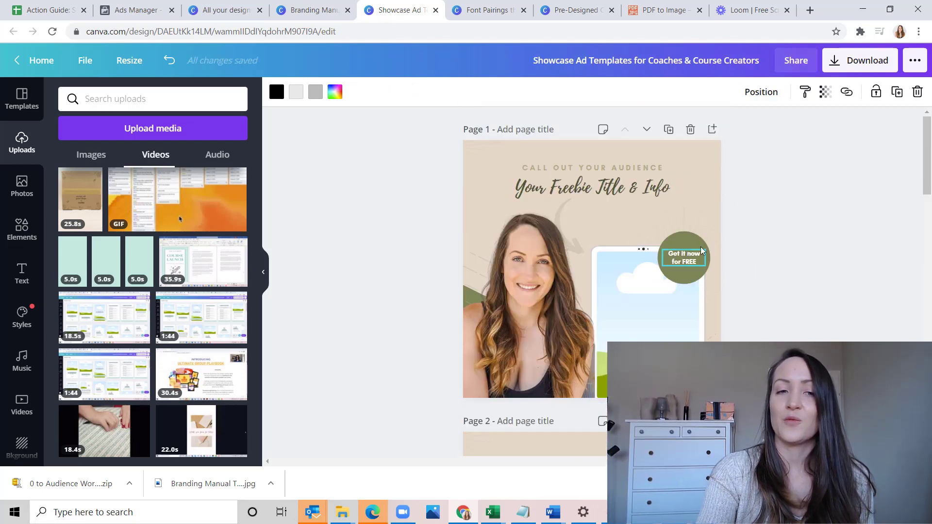
Set the download options to MP4 Video with only page 1 selected, and close them without downloading
scroll(681, 309, "down", 2)
scroll(680, 310, "up", 2)
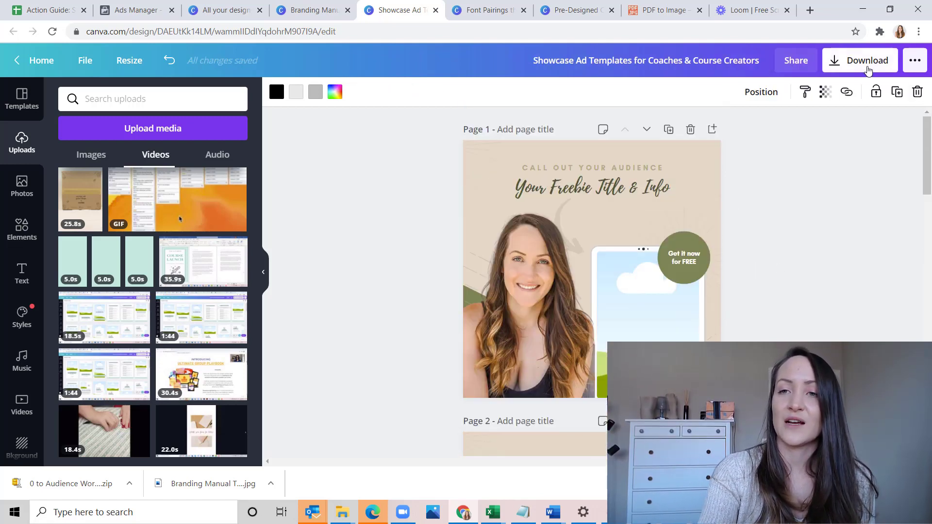
left_click(868, 68)
left_click(875, 153)
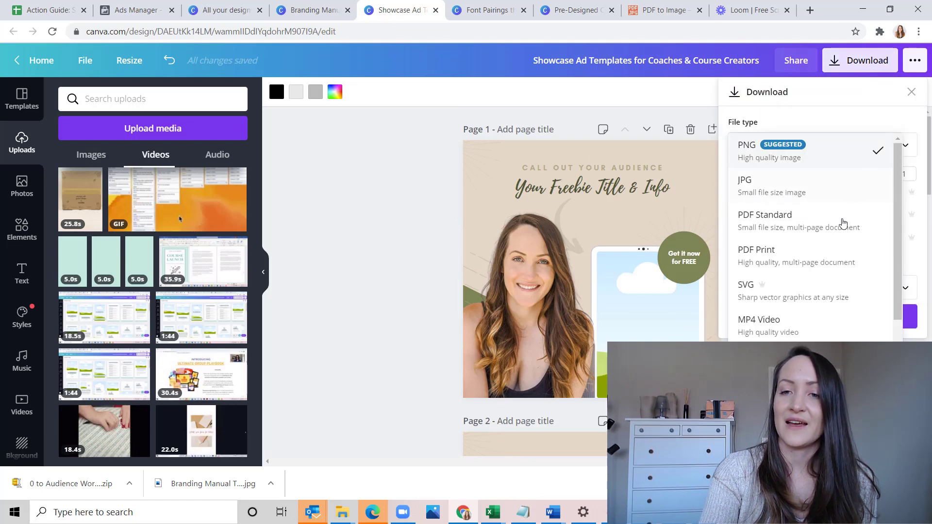
left_click(796, 325)
left_click(820, 199)
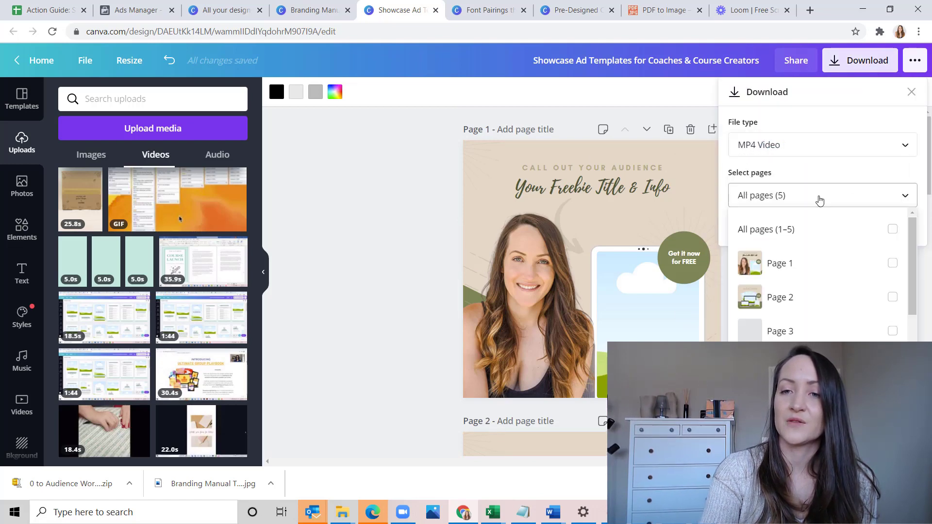
left_click(892, 264)
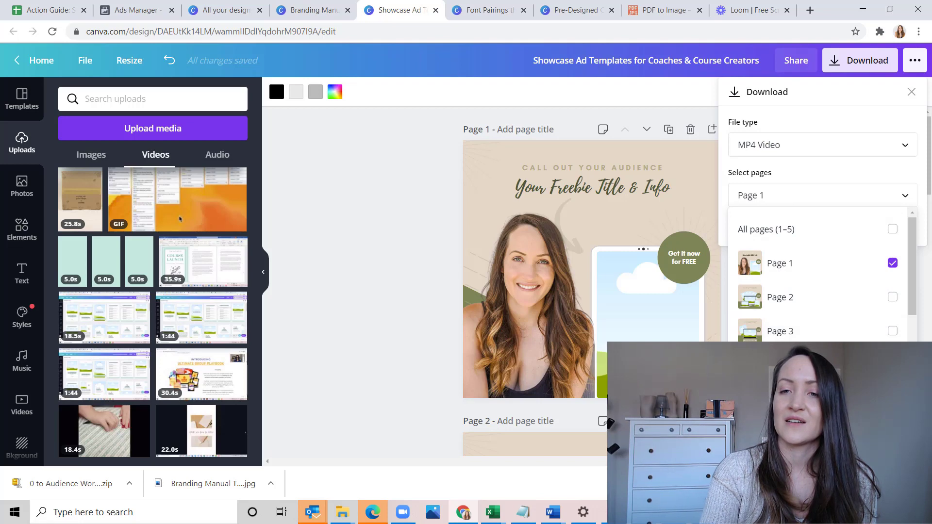
left_click(822, 375)
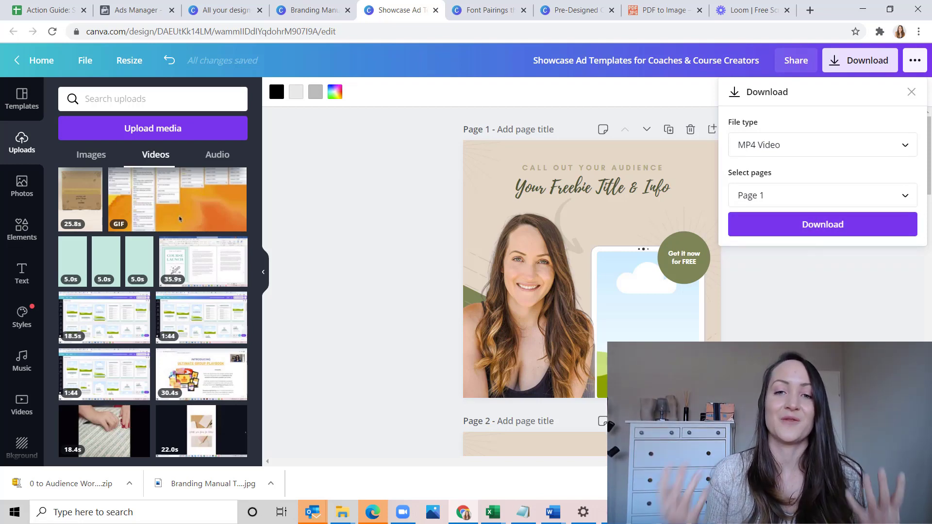
left_click(374, 359)
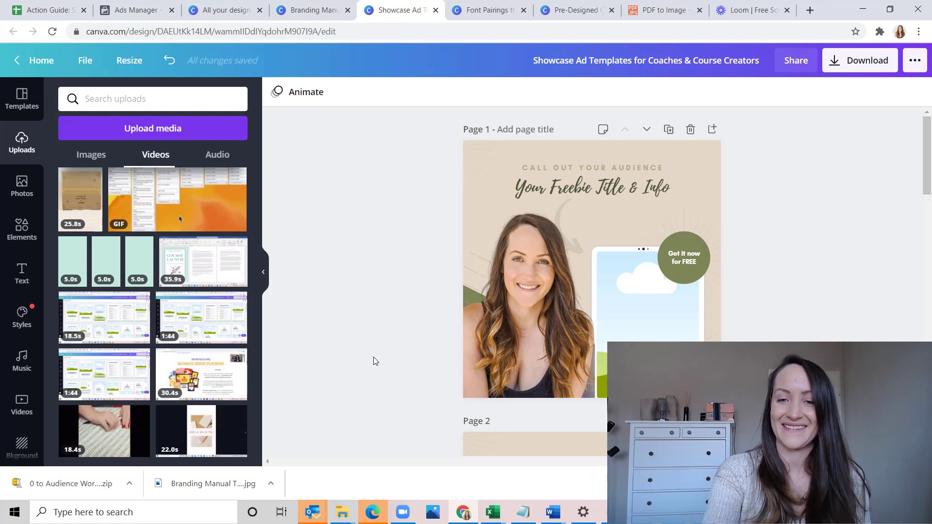
left_click(614, 512)
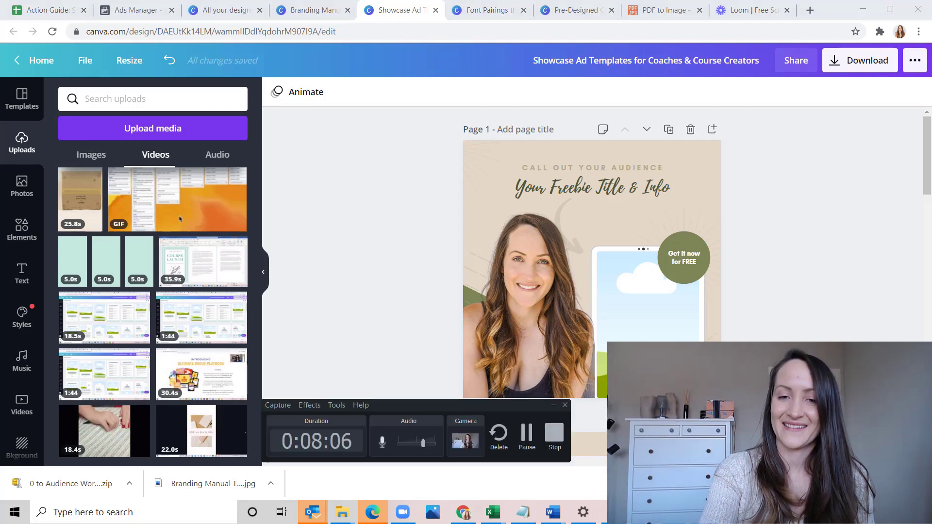